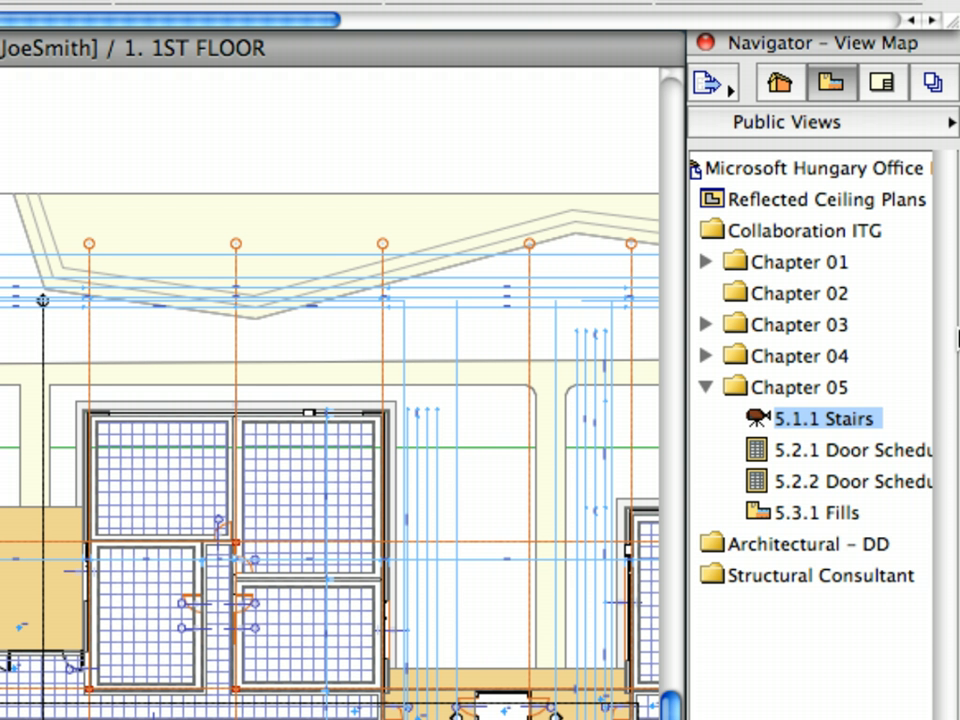
Open the 5.2.1 Door Schedule view from the Chapter 05 folder of the view map
scroll(853, 444, right, 2)
double_click(853, 452)
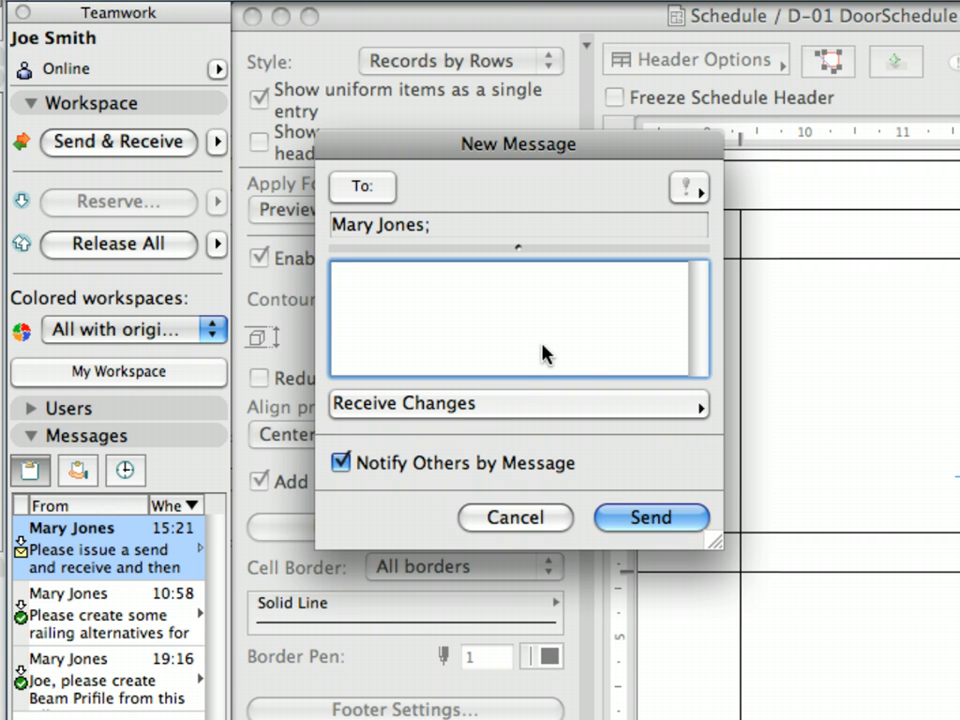
Enter "Annotation done!" as the text of the new Teamwork message to the colleague
text(Annotation done!)
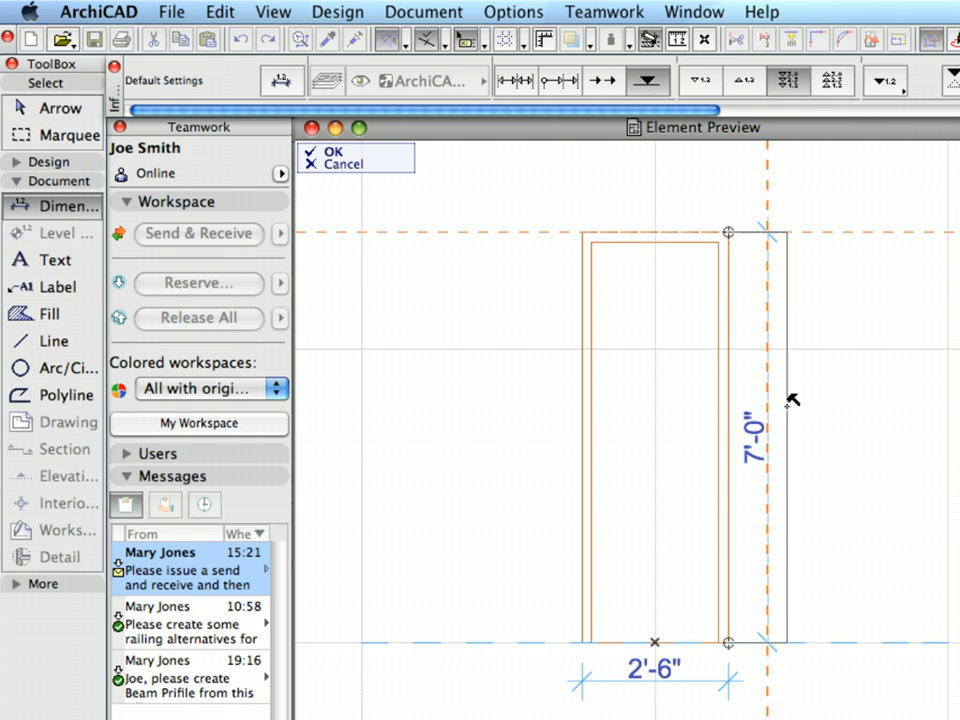
Place the vertical height dimension beside the door in the element preview
click(790, 400)
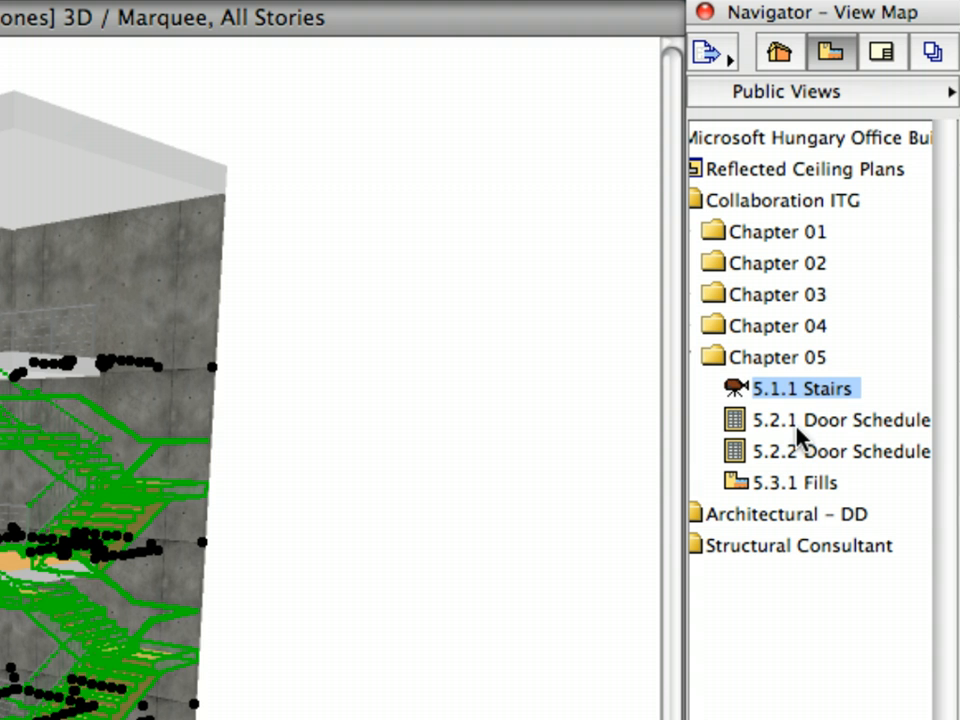
Open the 5.2.1 Door Schedule view and reserve its scheme for editing
double_click(794, 424)
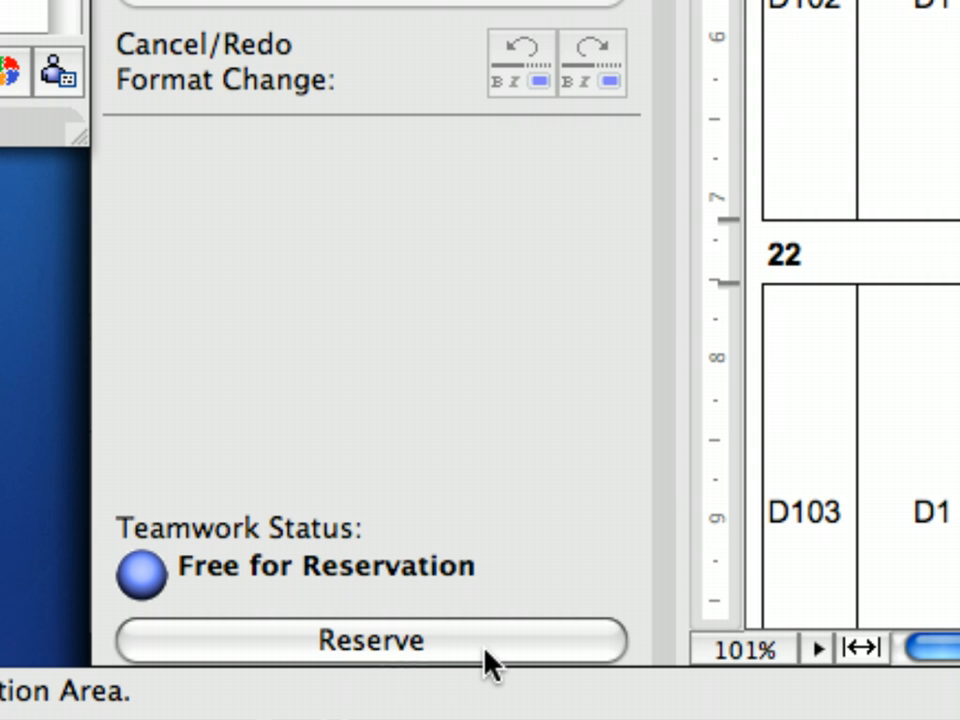
click(485, 650)
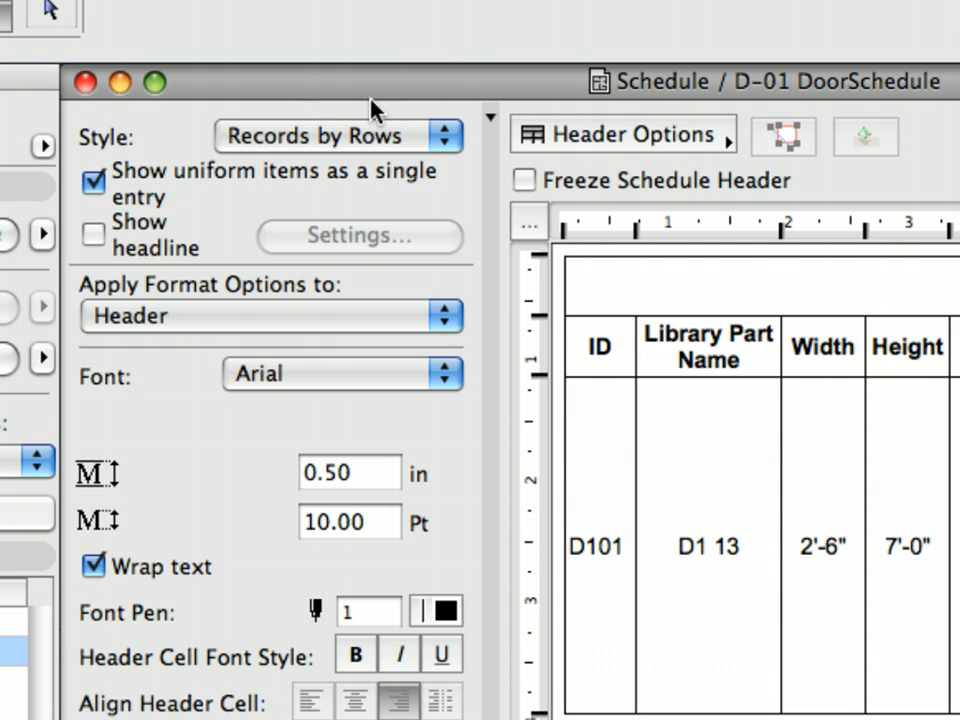
Hide the schedule's format options and fit the table to the window width
click(490, 118)
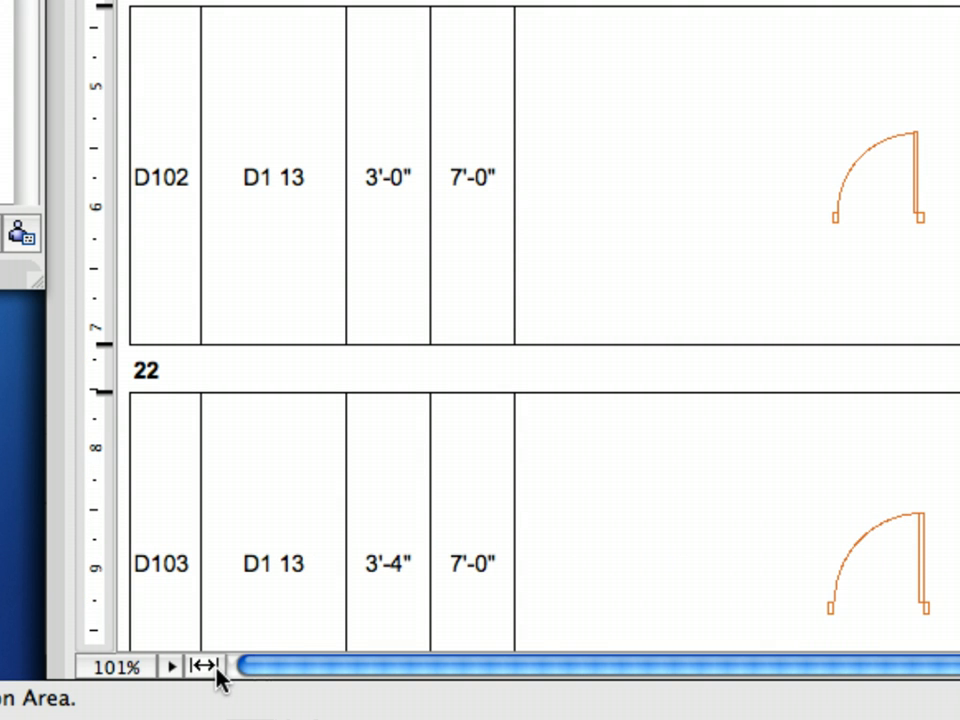
click(216, 667)
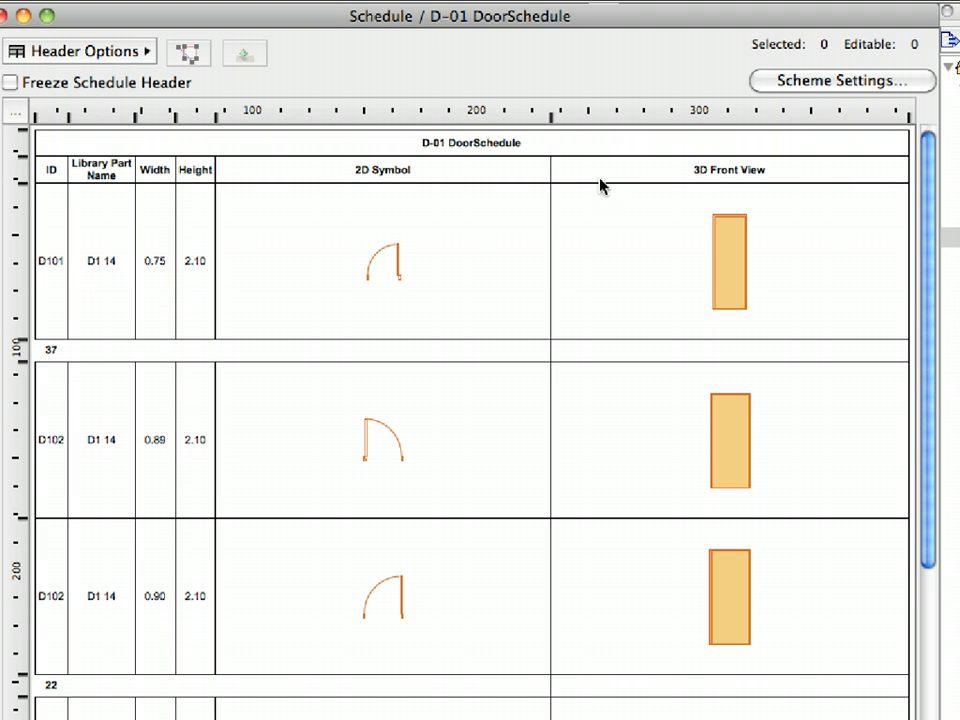
Open the 3D Front View of door D101 for annotation, look at its element preview and close it
click(606, 298)
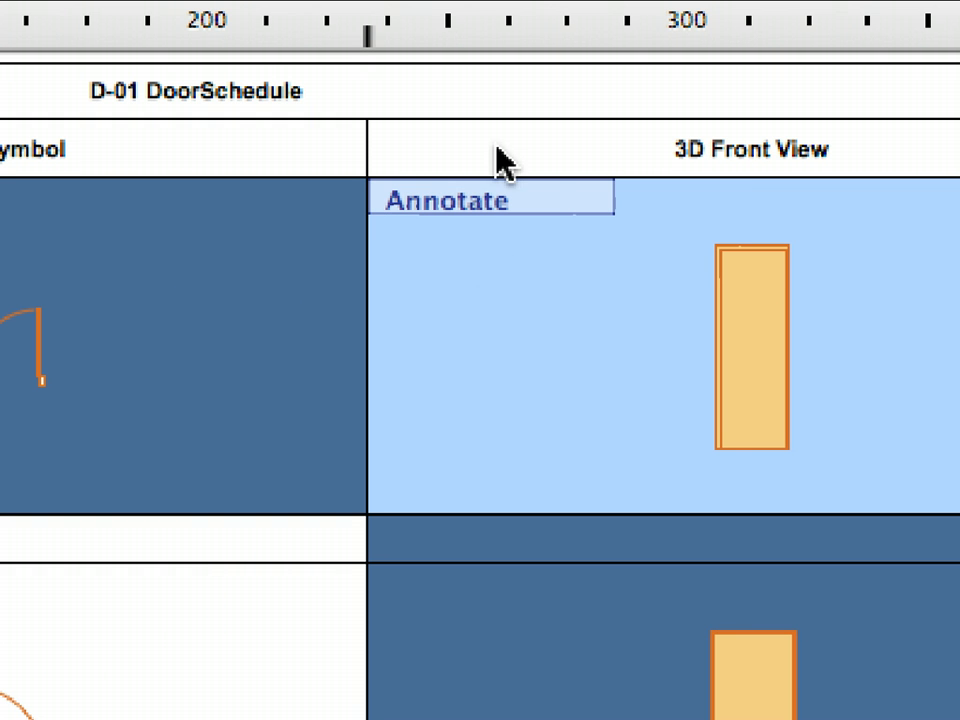
click(560, 212)
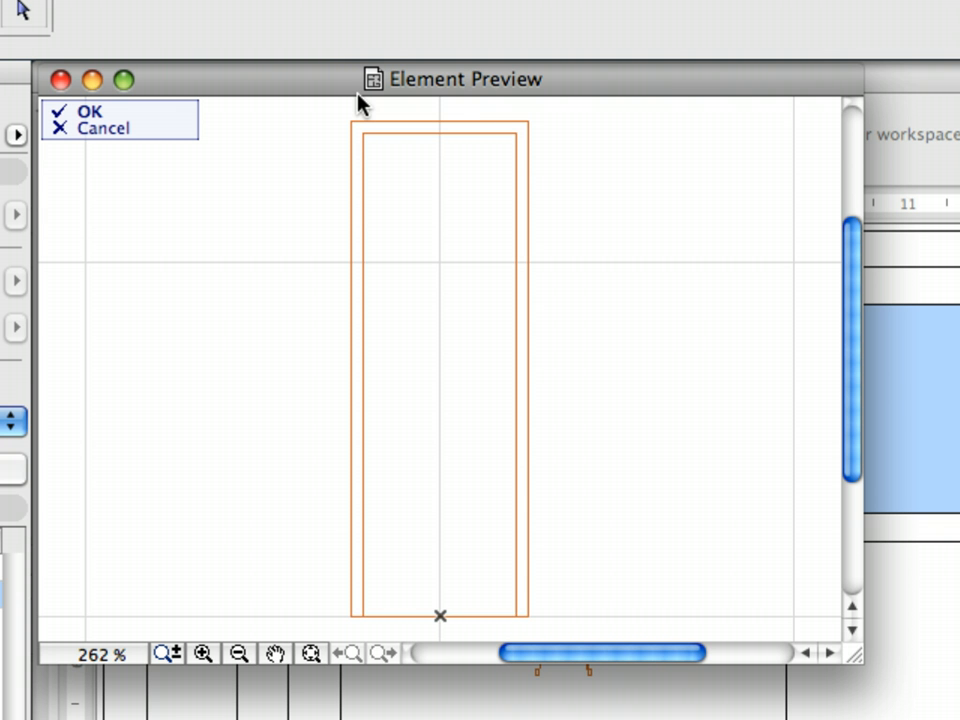
click(59, 80)
Open the Levels & Project North project preferences and reserve them for editing
click(140, 14)
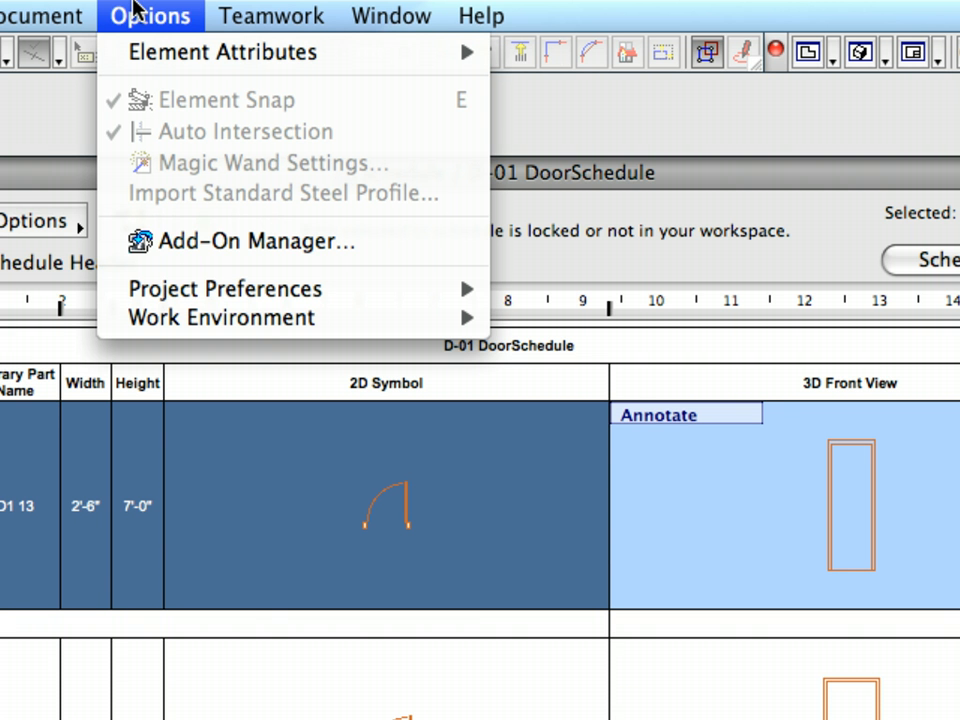
mouse_move(188, 288)
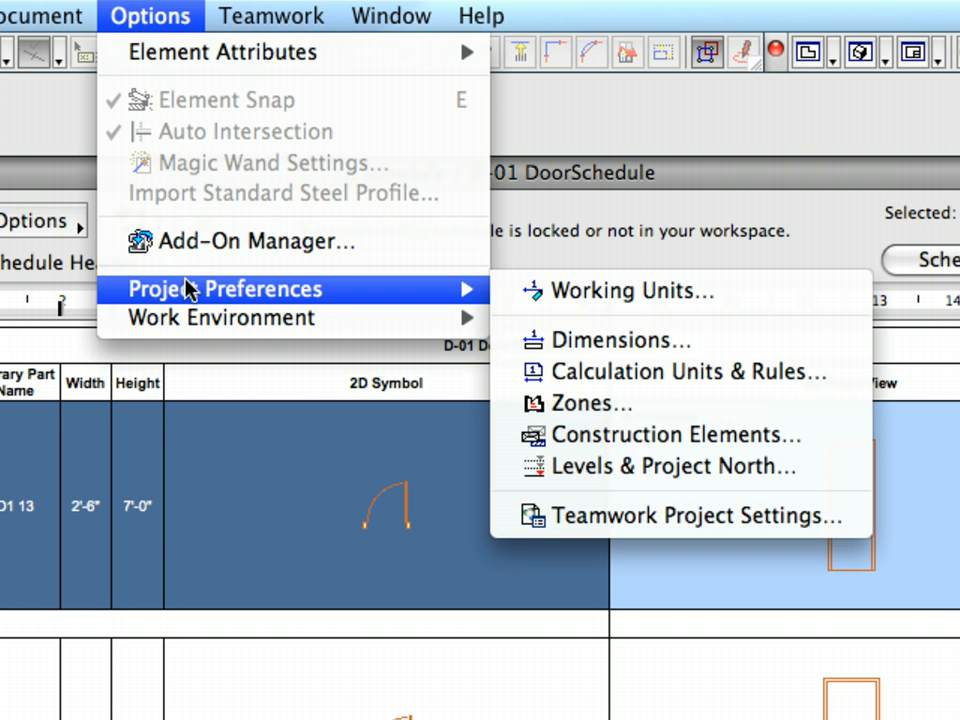
click(828, 478)
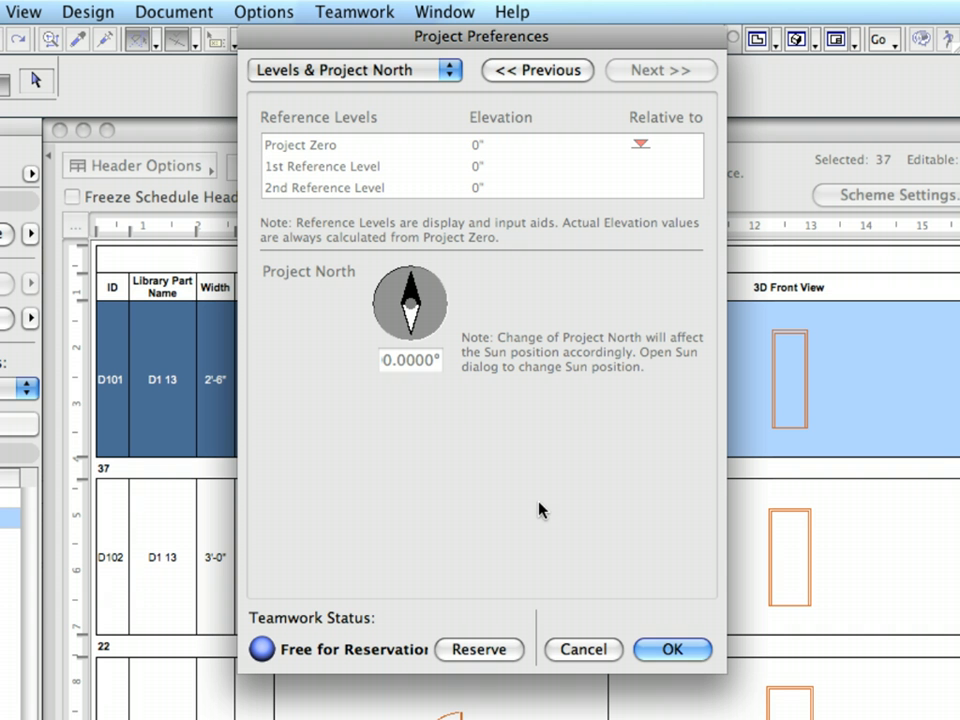
click(501, 652)
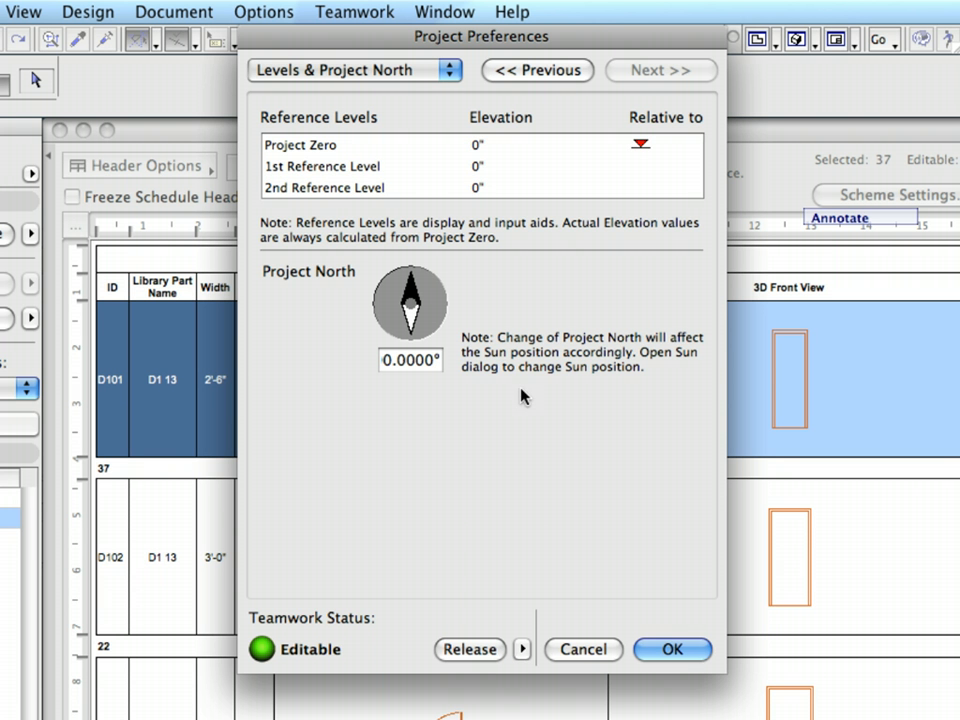
Rename the 2nd Reference Level as F.F.L., release the reserved preferences and accept the dialog
click(390, 190)
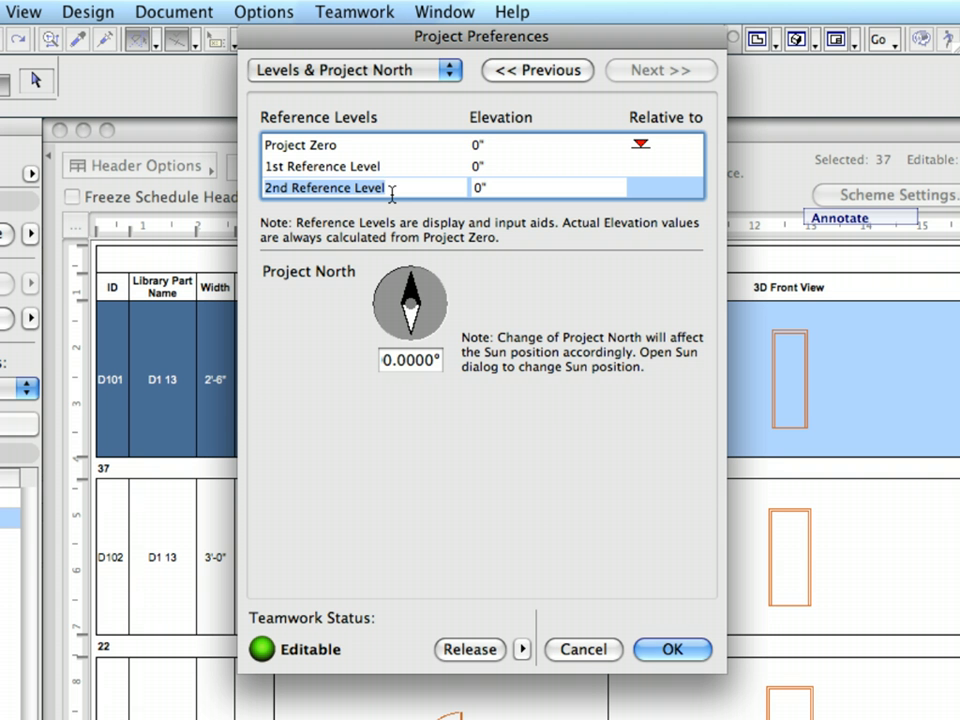
text(F.F)
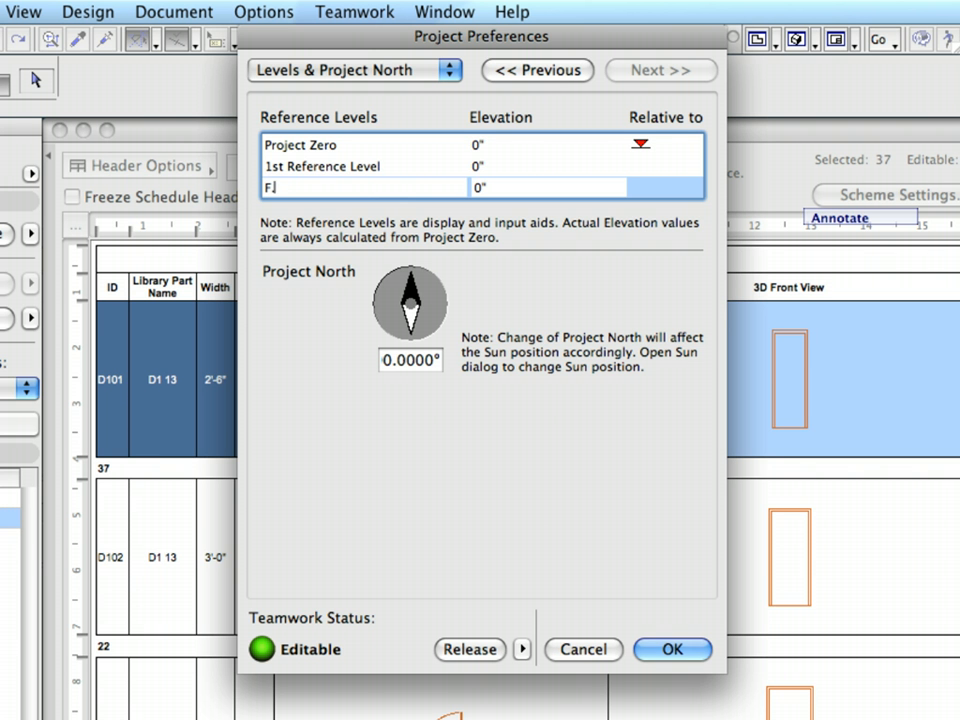
text(.L.)
click(470, 650)
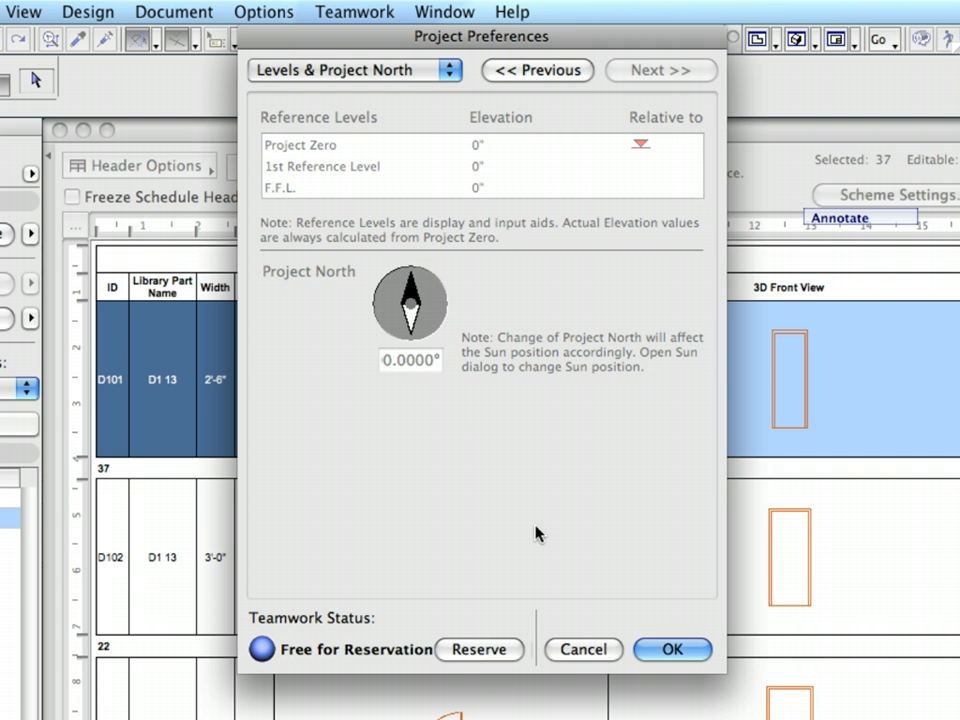
click(674, 651)
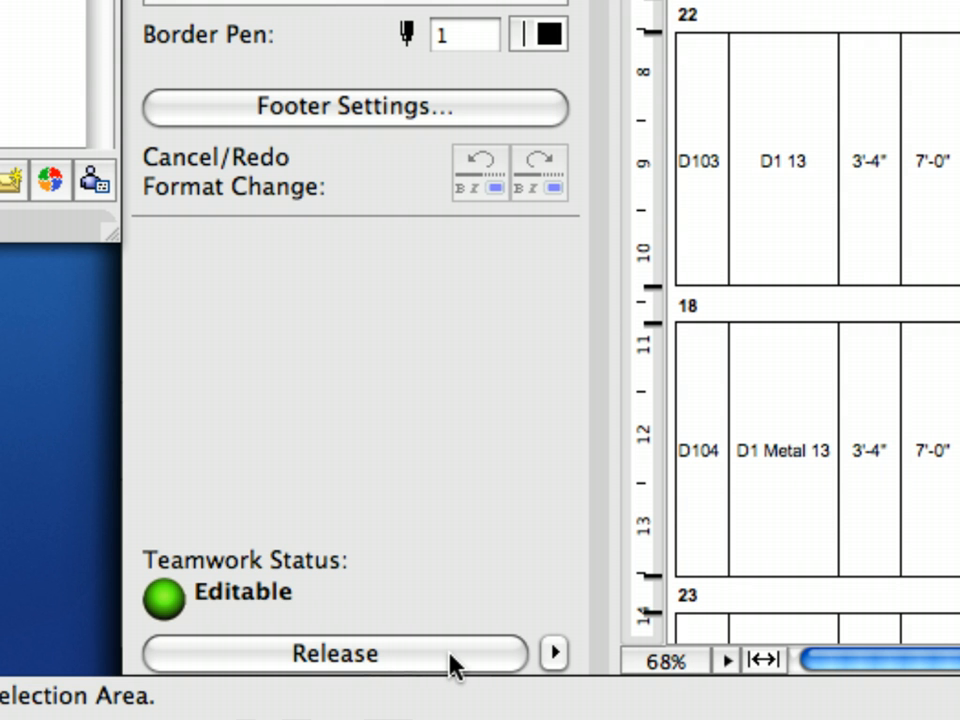
Send and release the door schedule with the comment "Please issue a send and receive and then annotate door schedule! Thanks," to the teammate
click(554, 655)
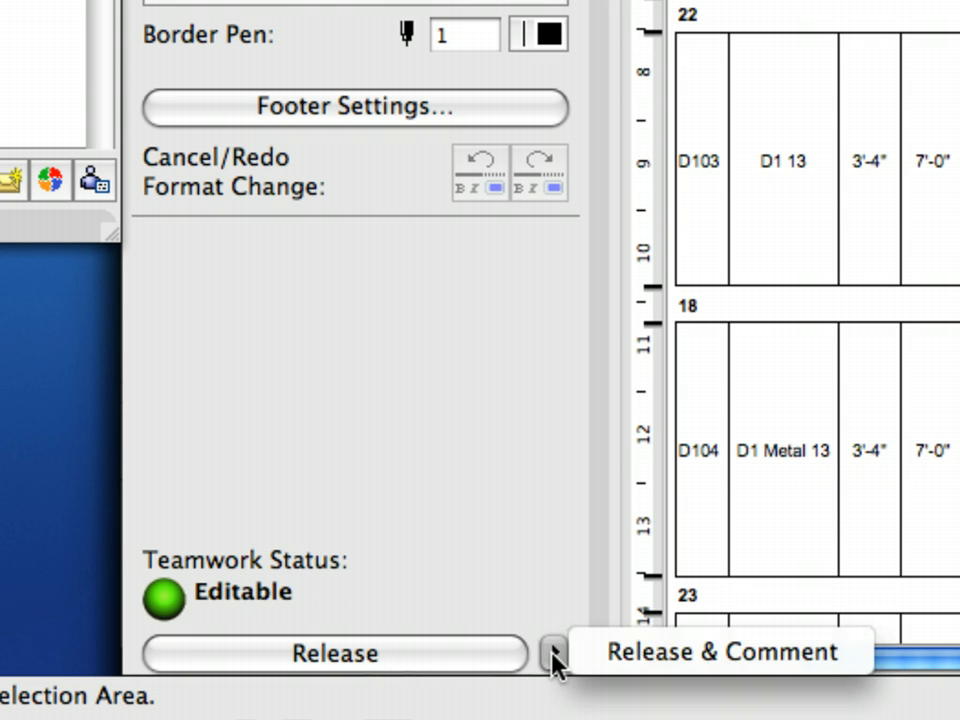
click(613, 652)
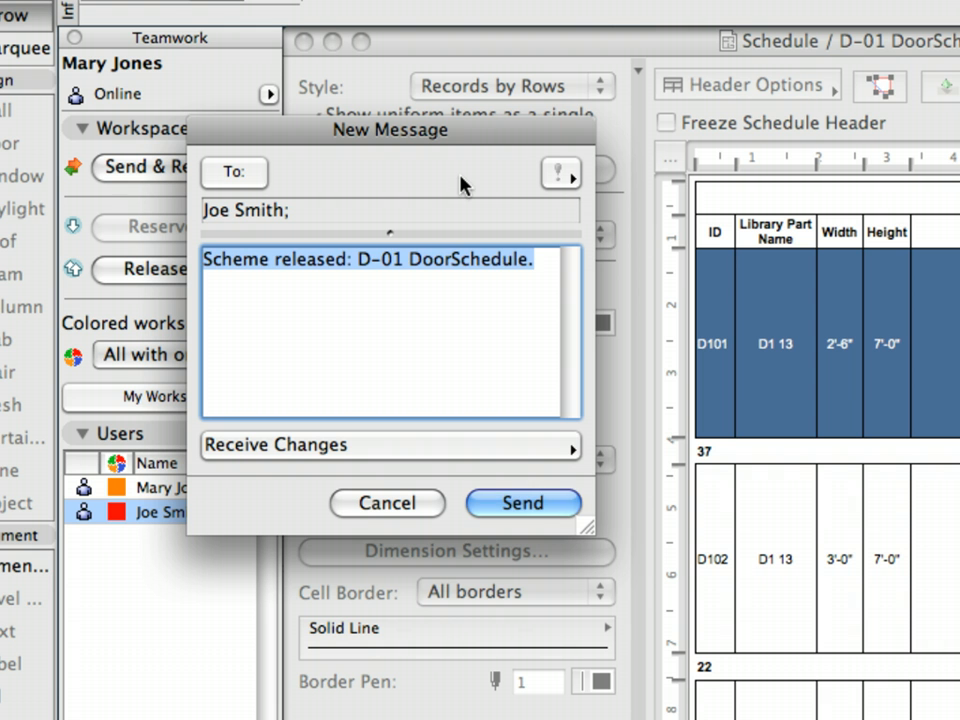
text(Please issue a se)
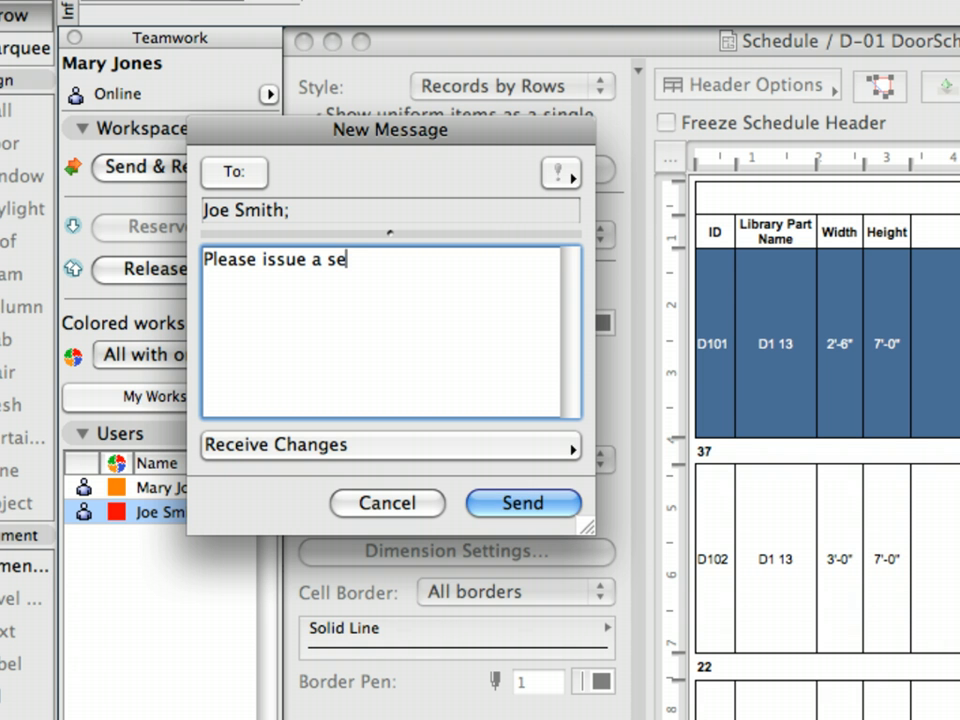
text(nd and receive a)
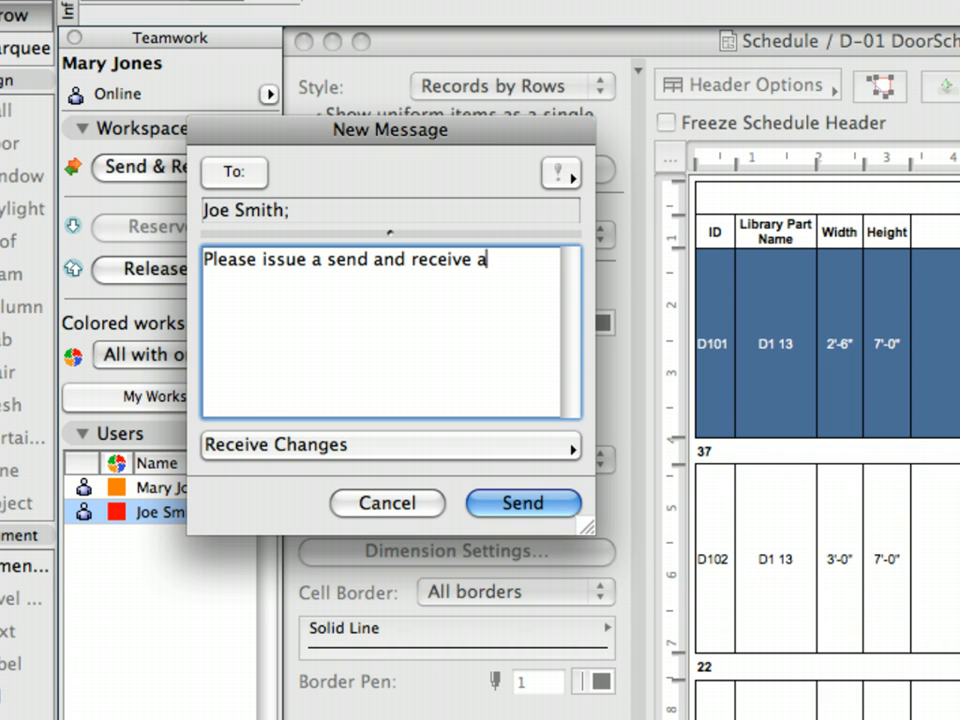
text(nd then annotate )
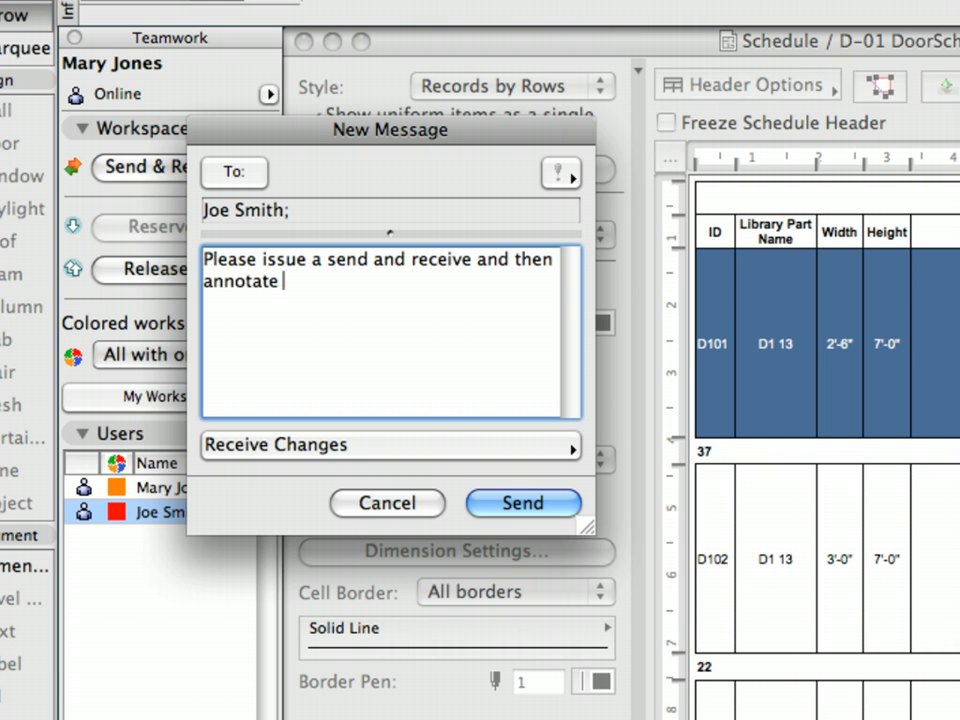
text(door schedule! Thanks,)
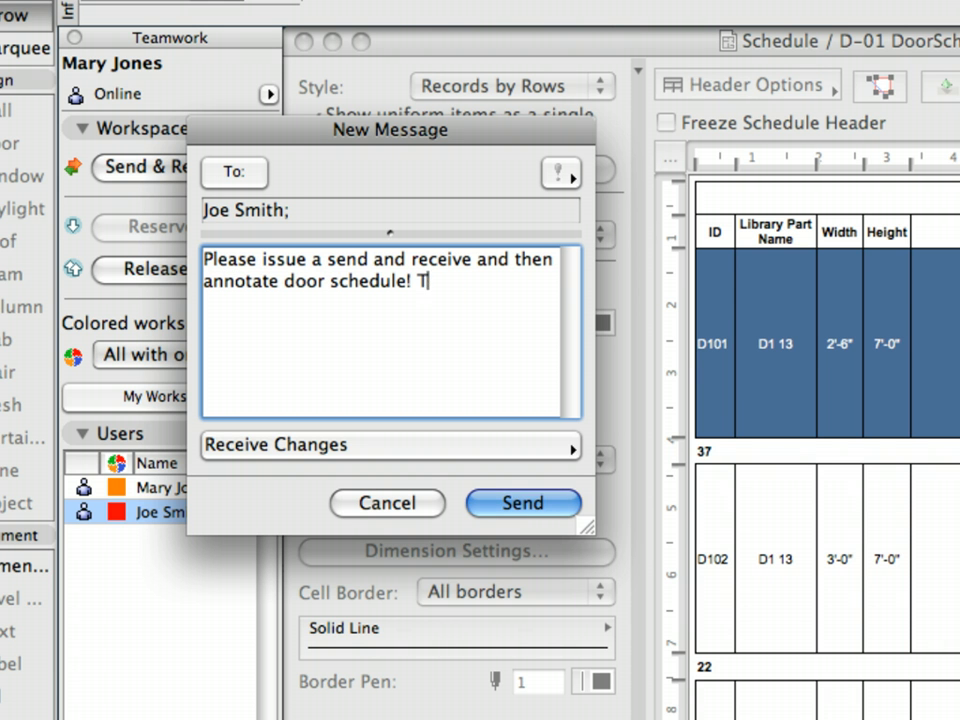
click(546, 512)
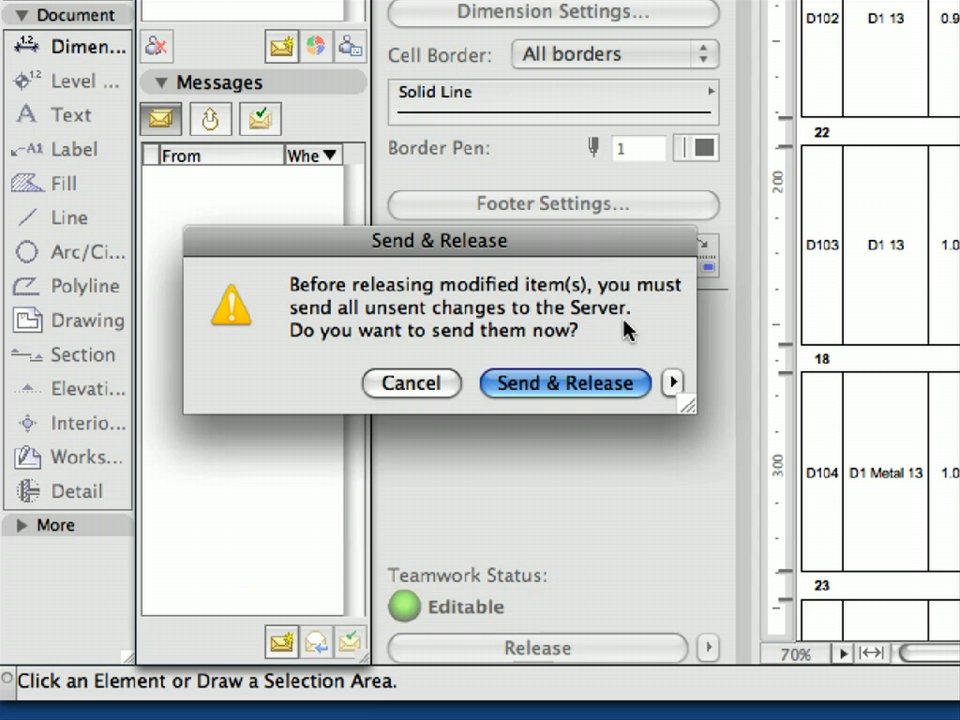
click(636, 383)
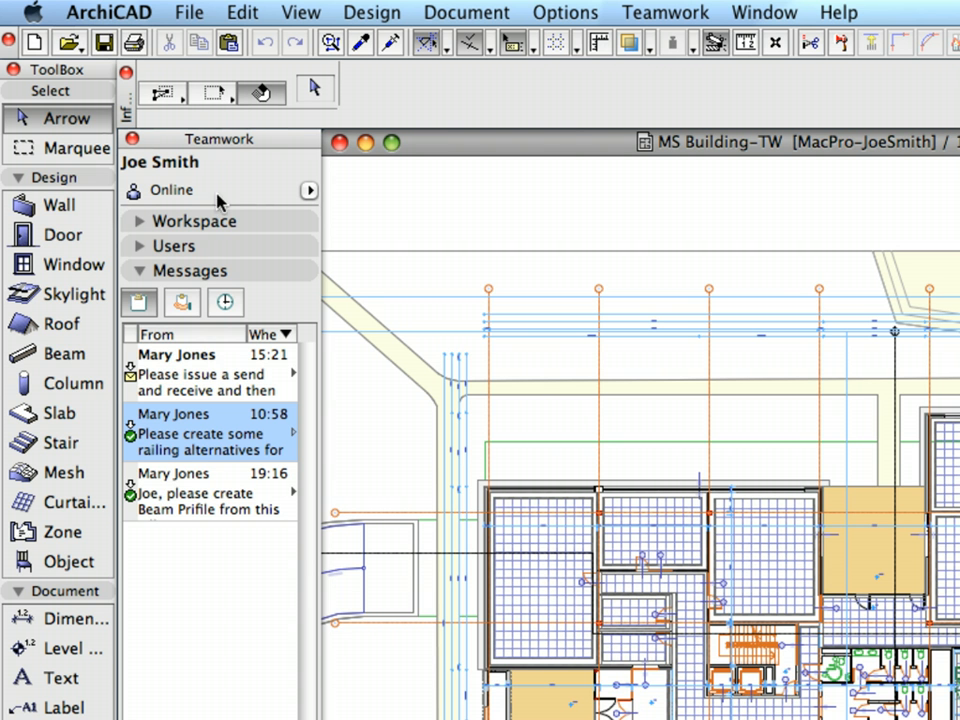
Read the newest Teamwork message about annotating the door schedule and perform a Send & Receive
click(190, 380)
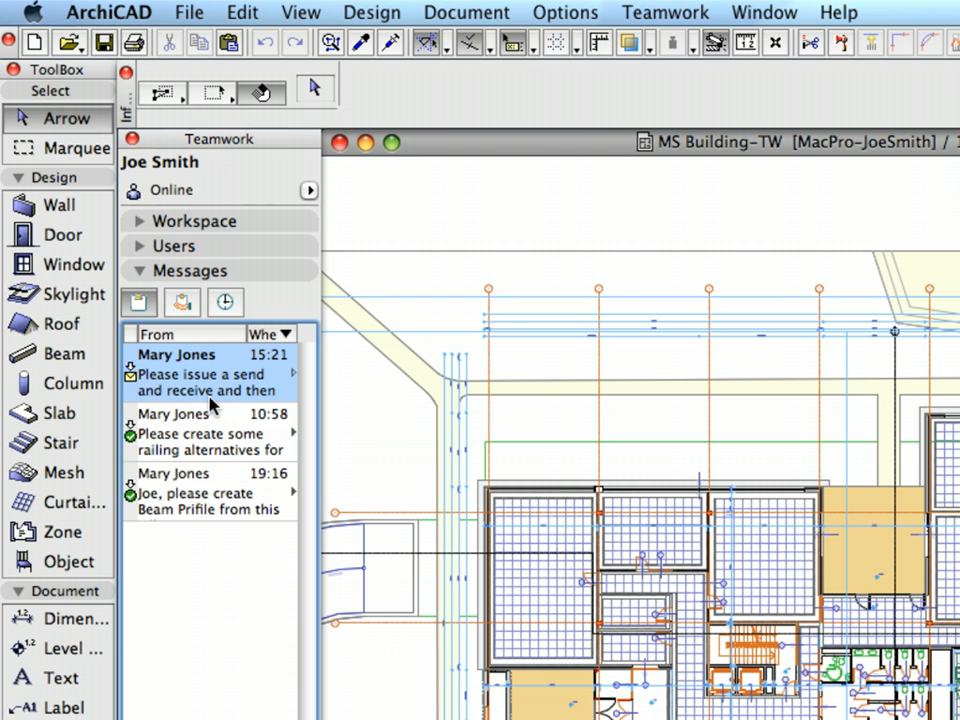
mouse_move(213, 400)
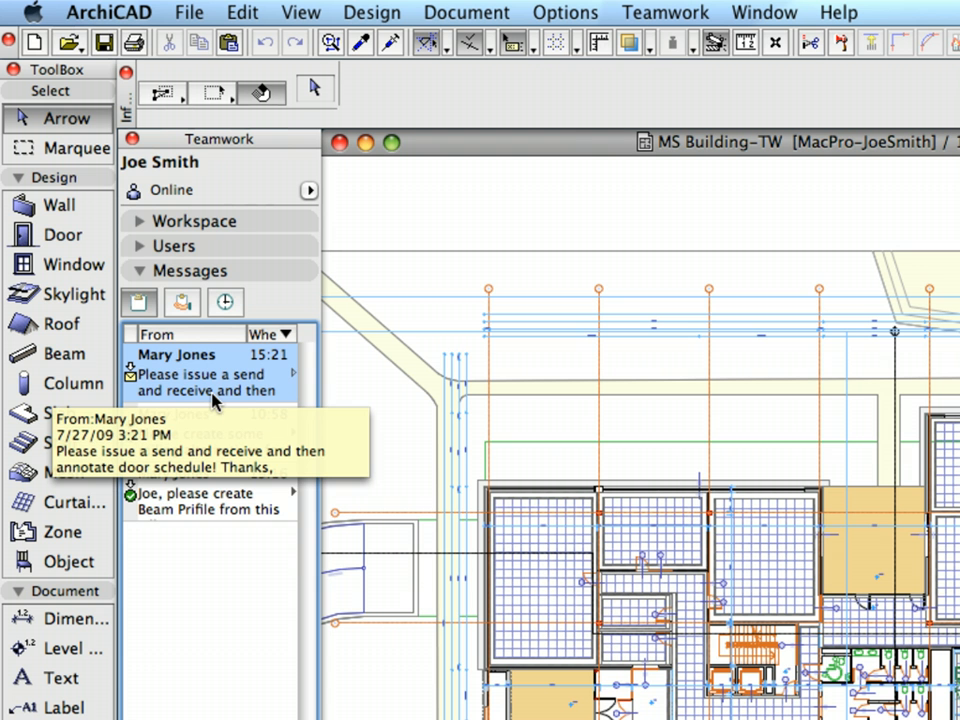
click(238, 224)
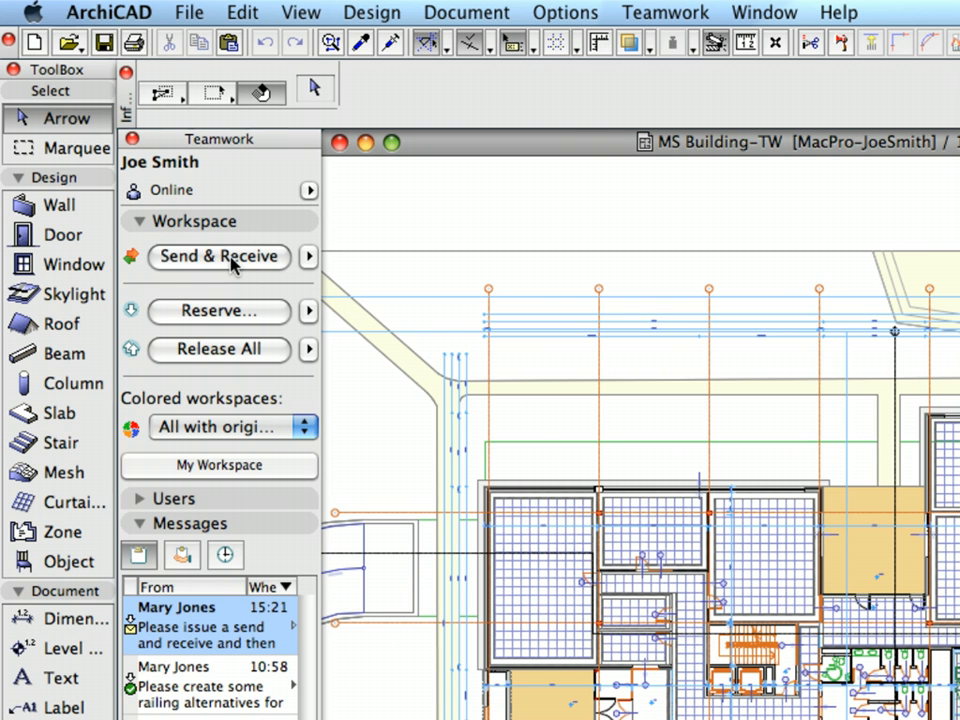
click(229, 259)
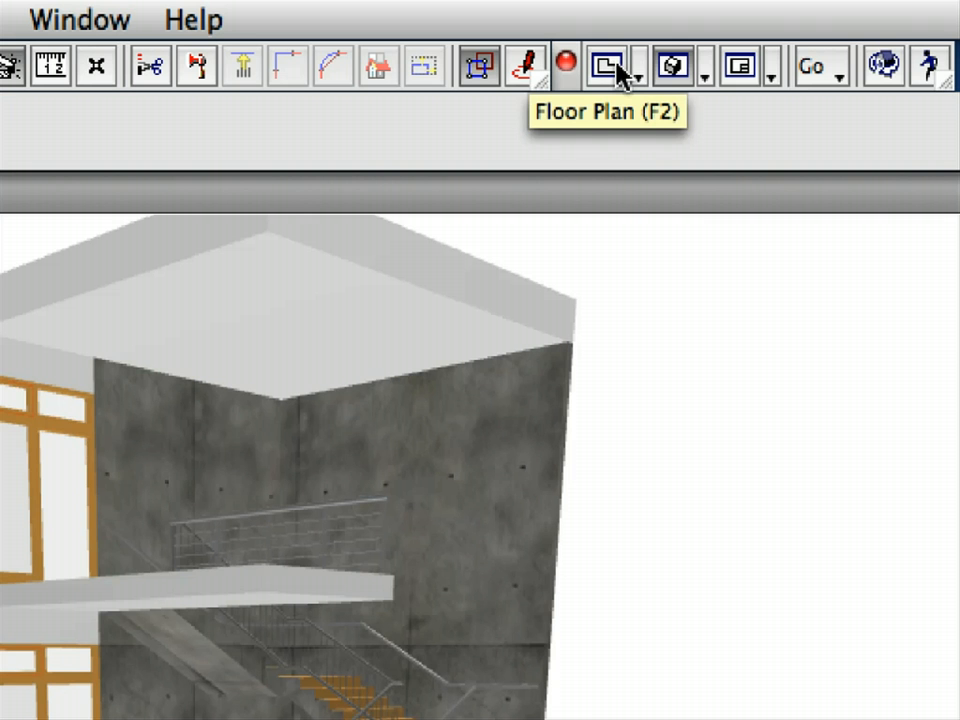
Return to the floor plan and apply the Linear Dim-01 favorite to the Dimension tool's default settings
click(616, 66)
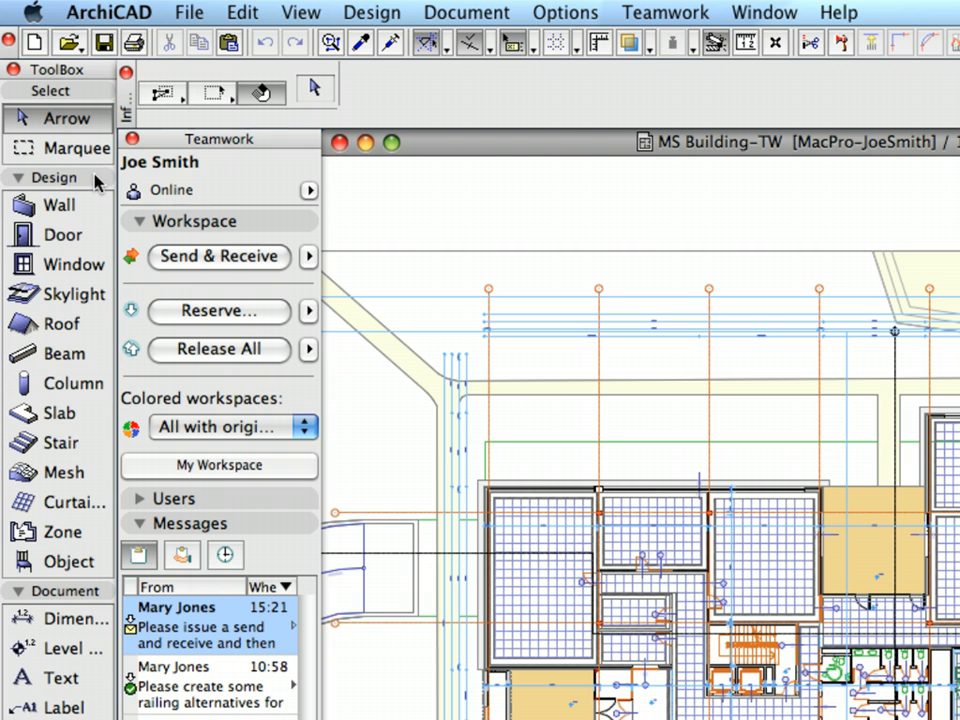
click(95, 180)
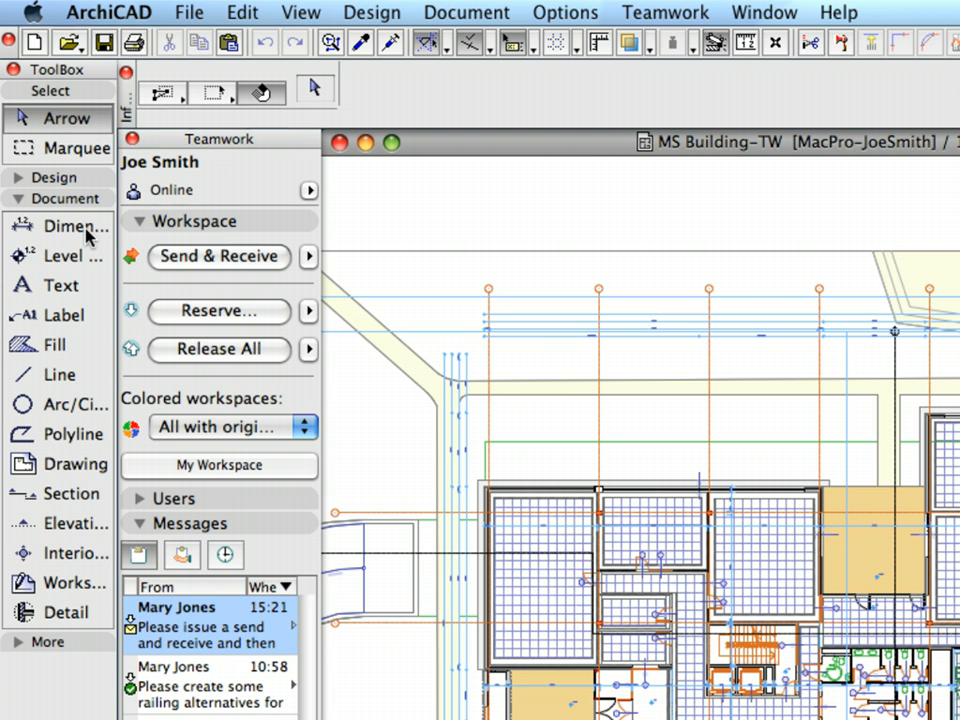
click(75, 226)
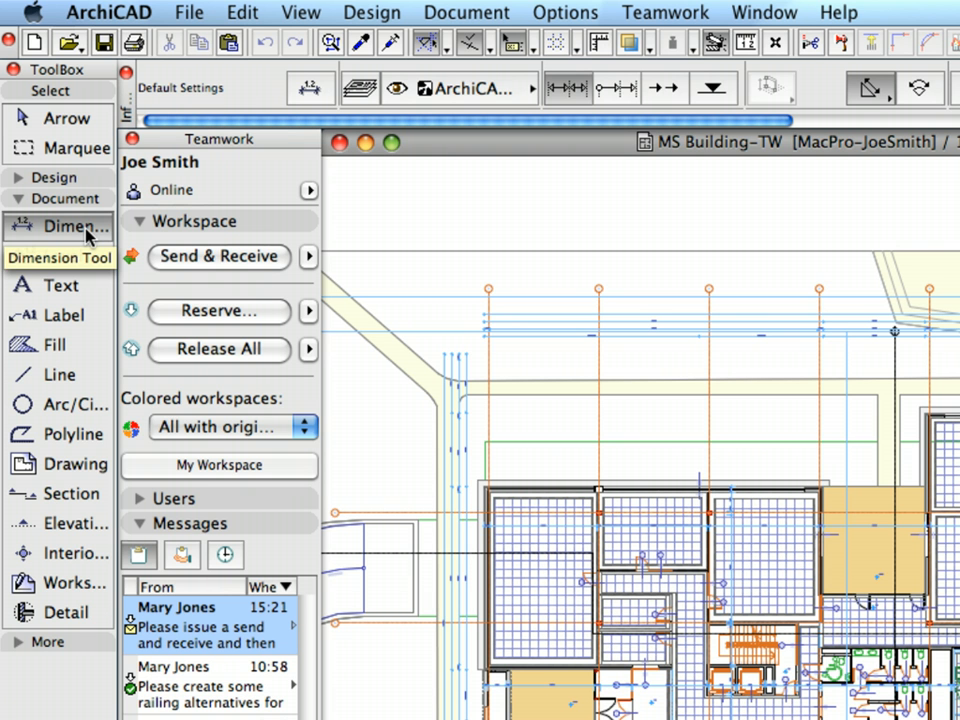
click(306, 94)
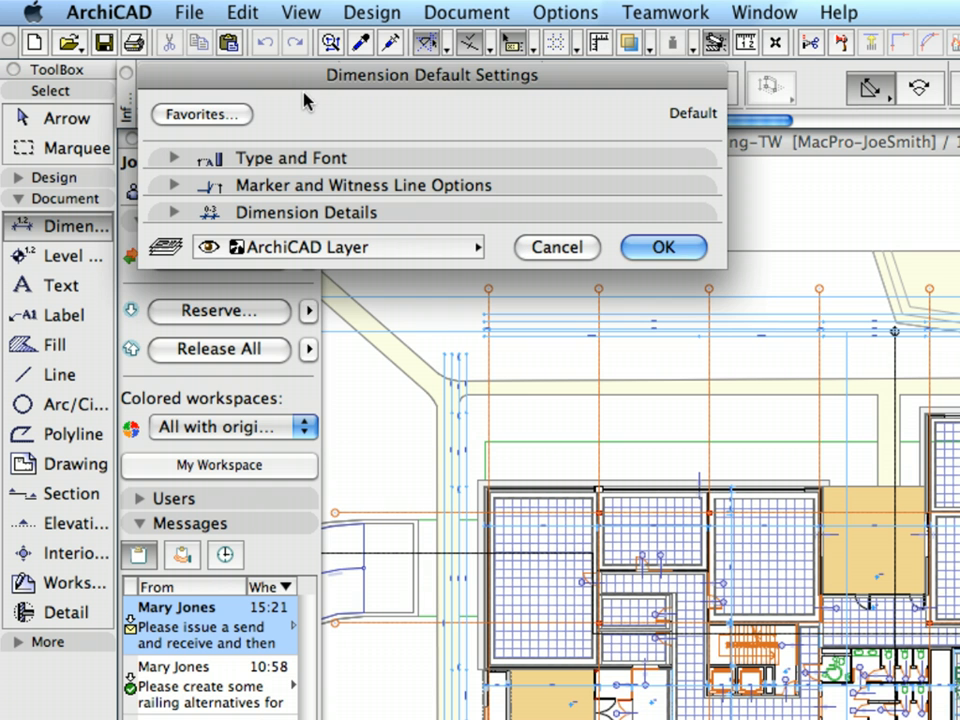
click(213, 115)
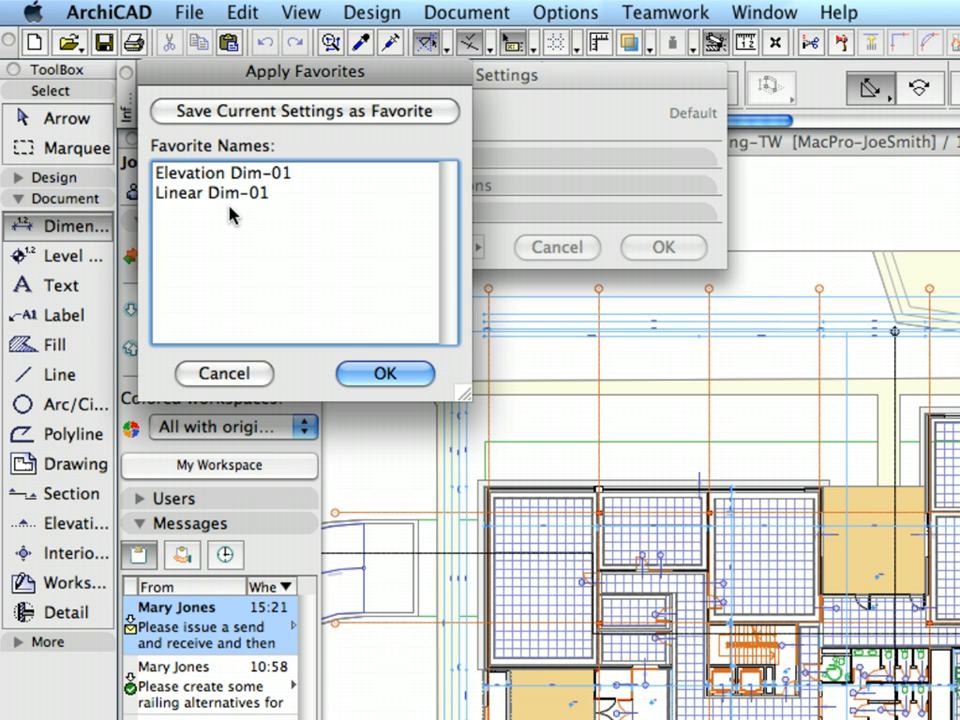
click(262, 198)
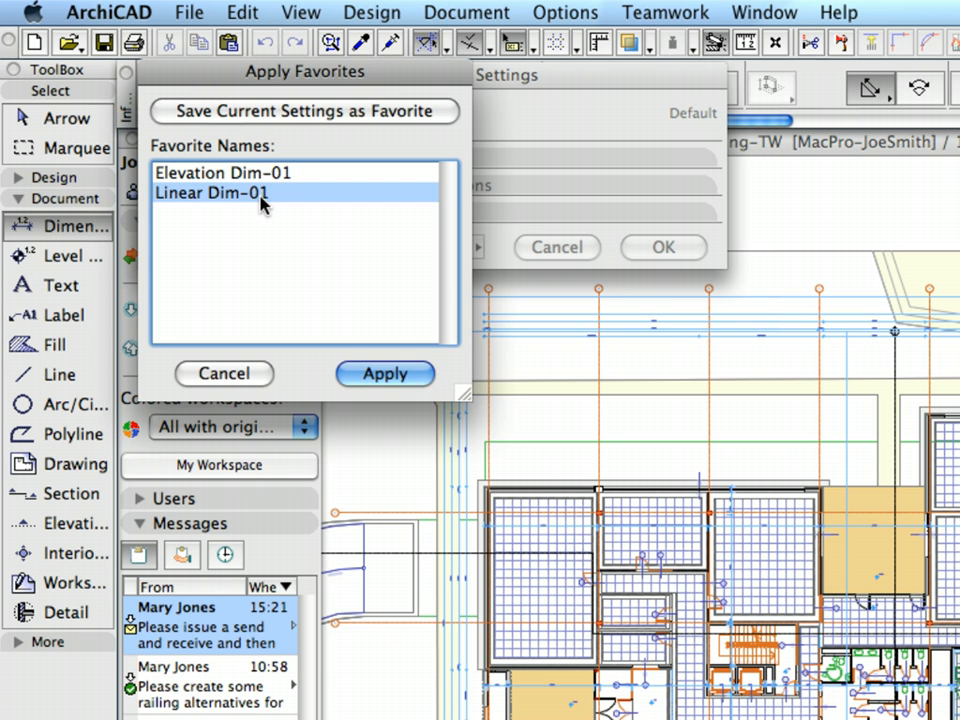
click(386, 374)
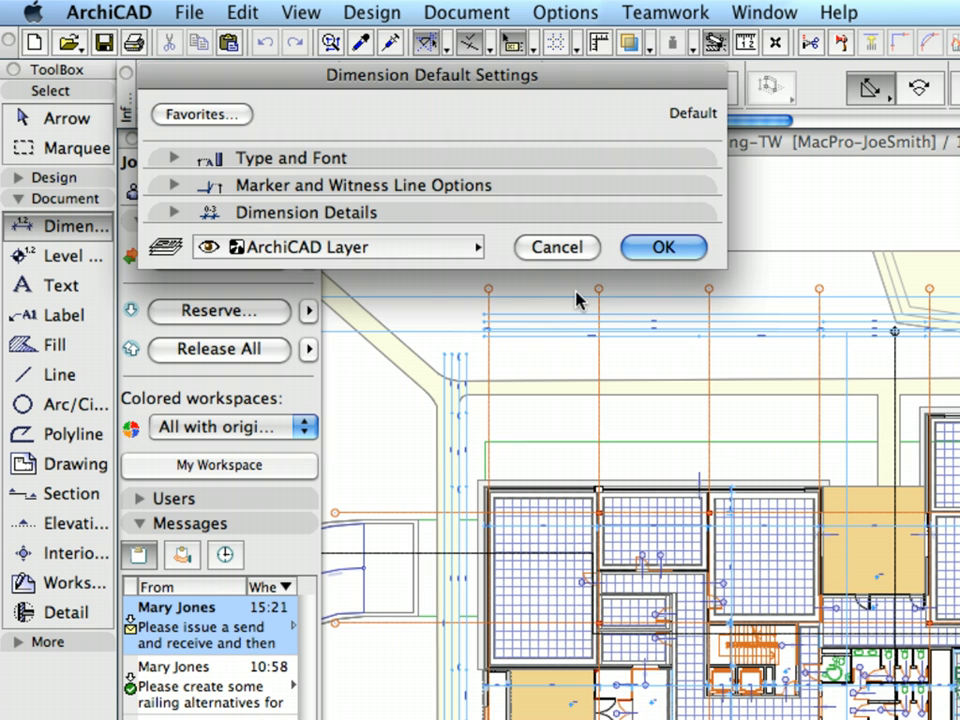
click(664, 248)
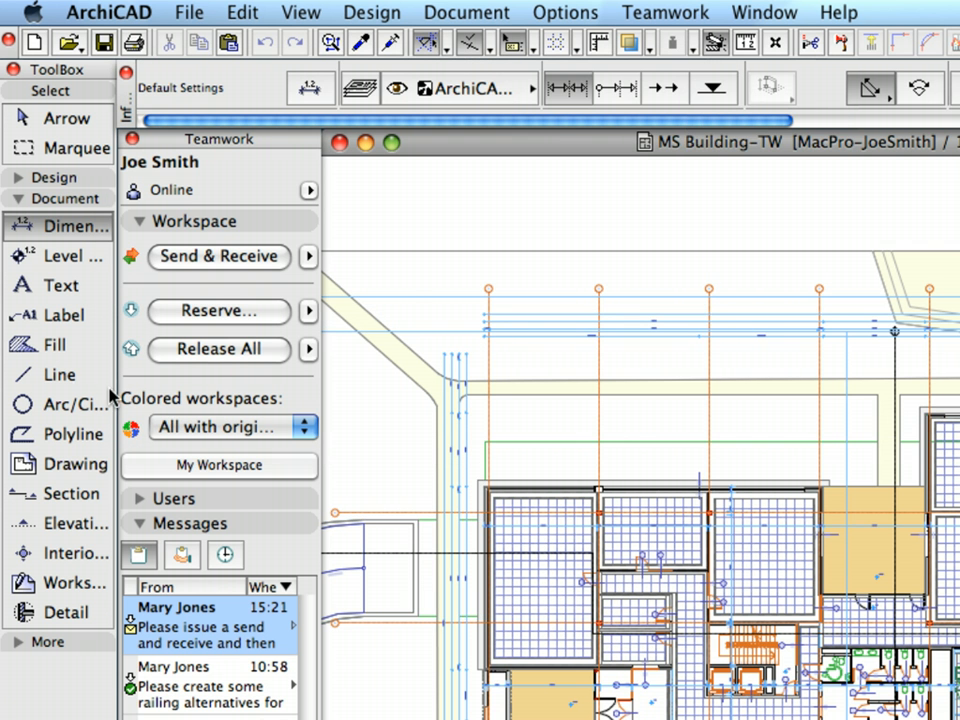
Apply the Line-01 favorite to the Line tool's default settings
click(60, 375)
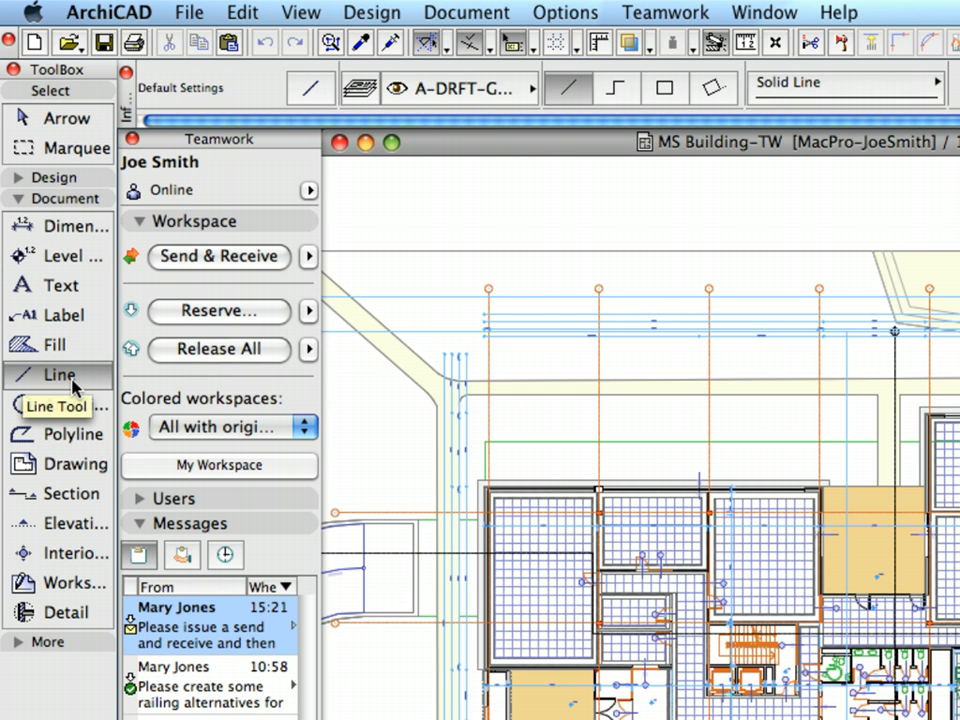
click(311, 95)
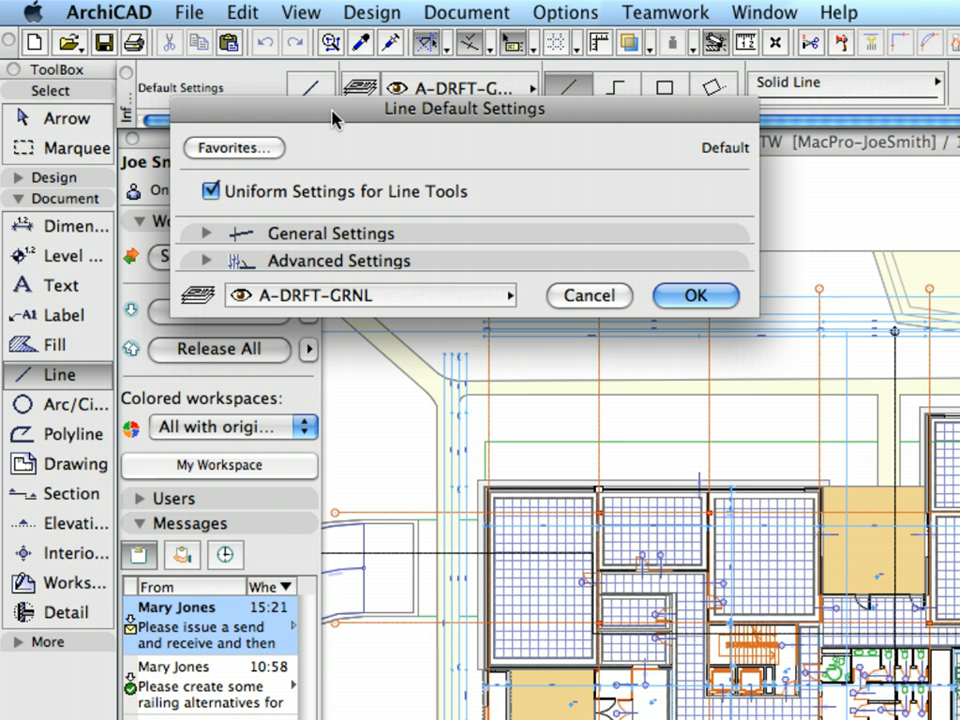
click(267, 149)
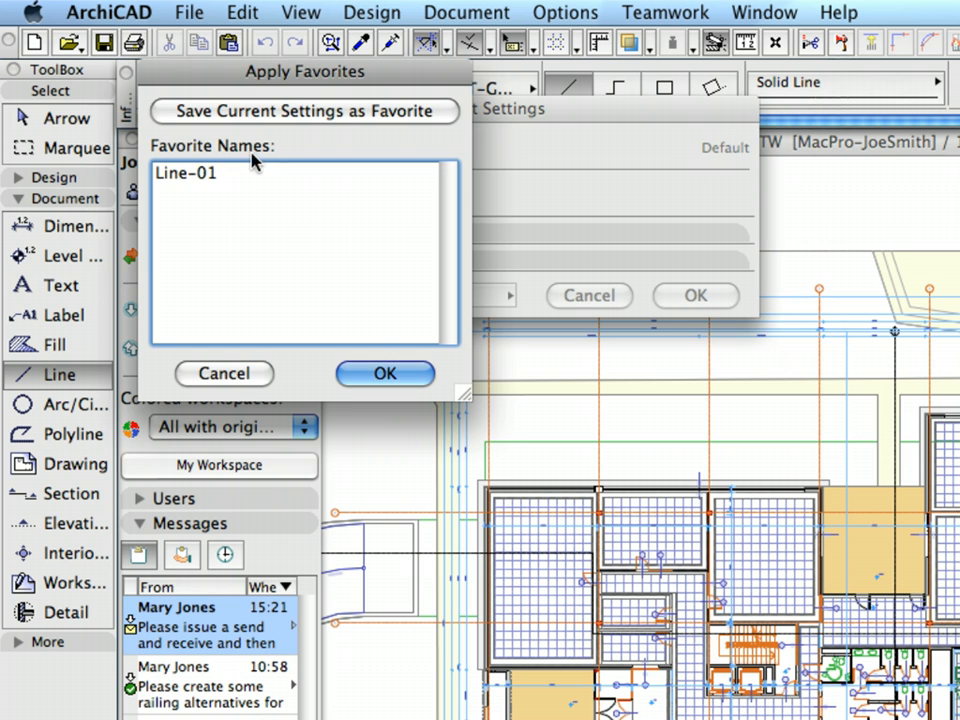
click(251, 174)
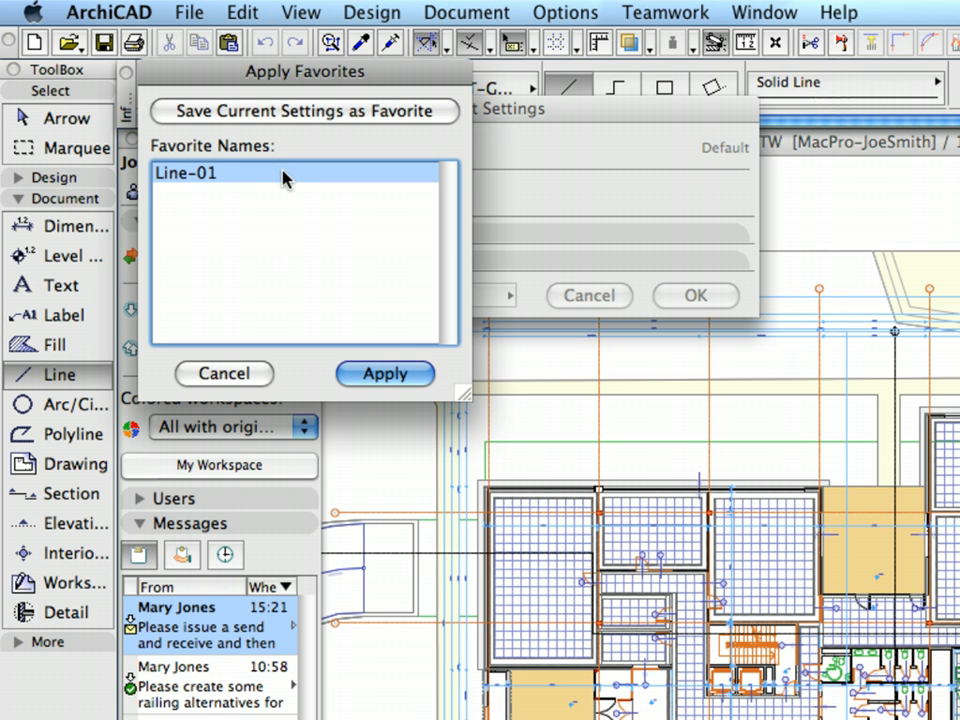
click(385, 374)
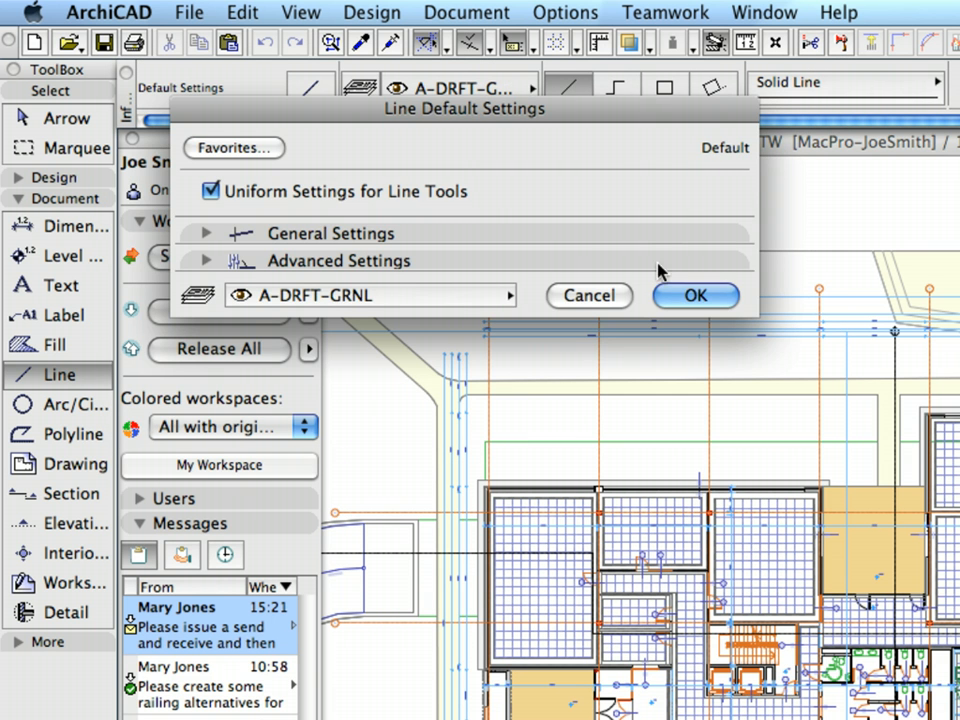
click(690, 296)
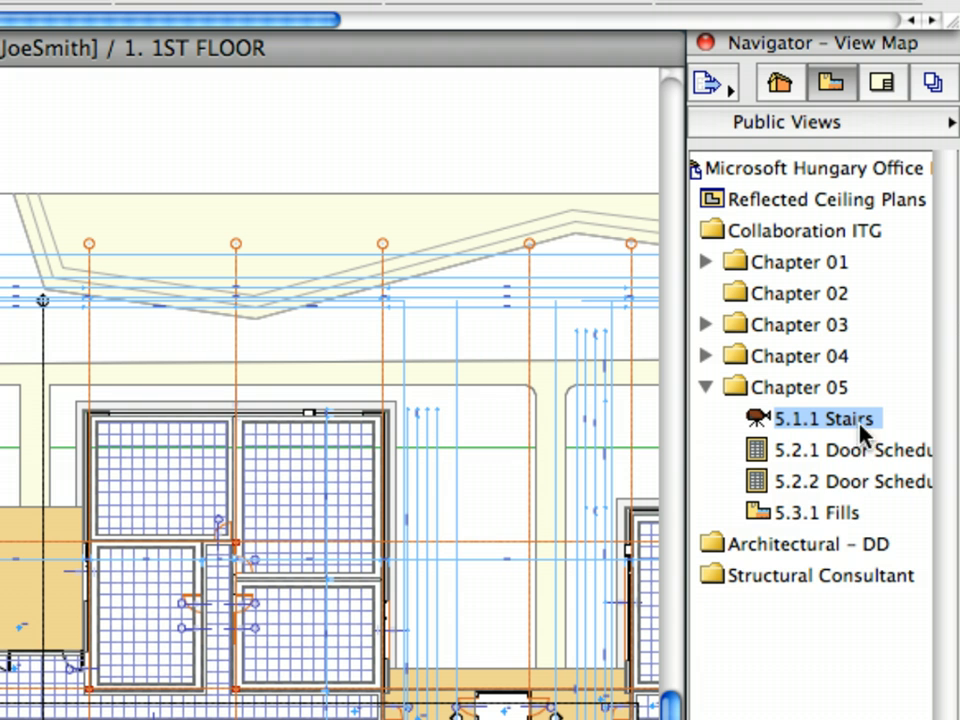
Open the 5.2.1 door schedule view from Chapter 05 and reserve the schedule for editing
scroll(853, 454, right, 2)
click(853, 454)
double_click(850, 452)
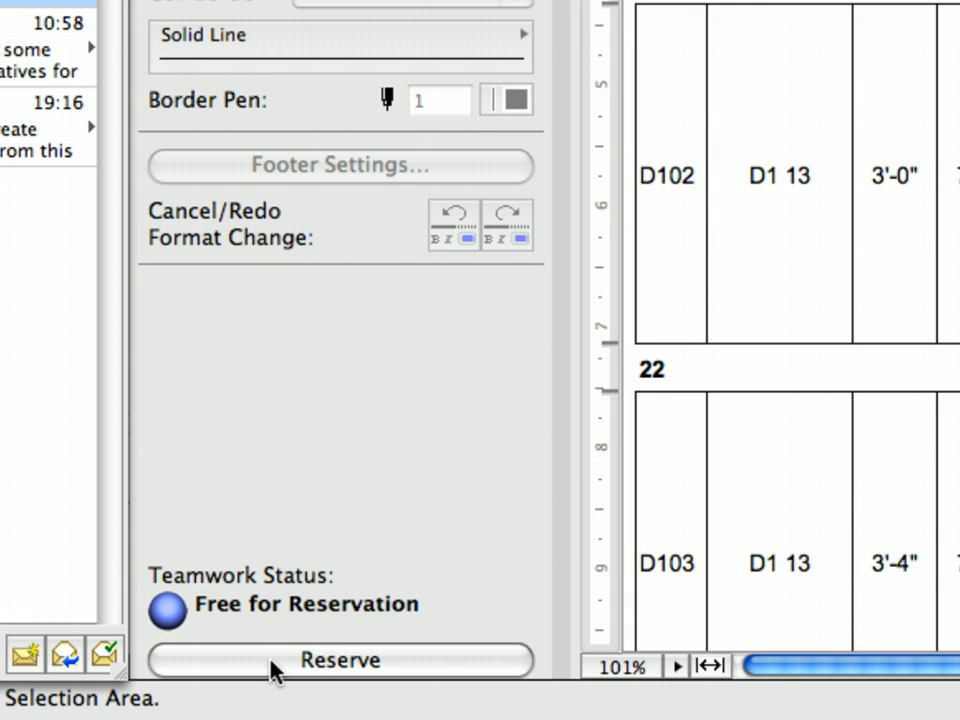
click(273, 668)
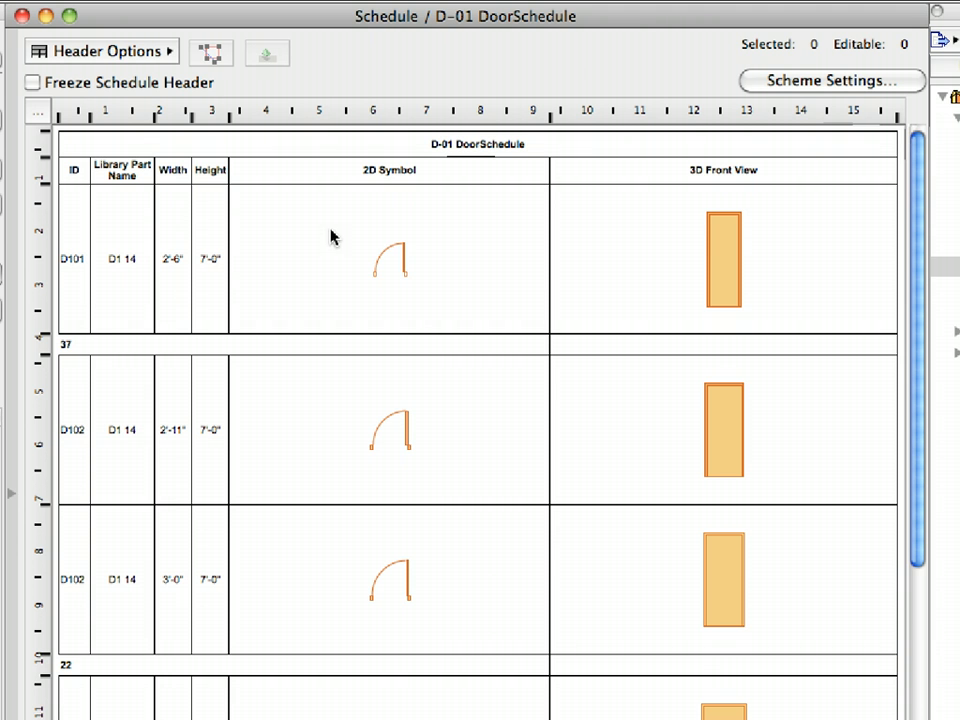
Step through the schedule cells from door D101's ID and select the Width cell of the first D102 door
click(82, 295)
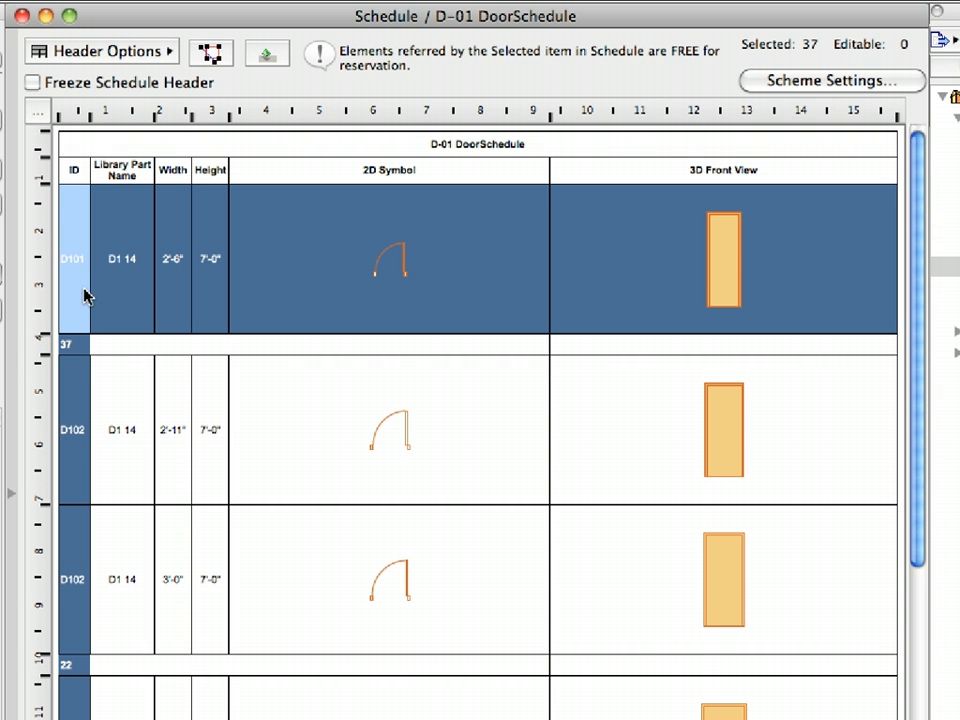
key(Tab)
key(Tab)
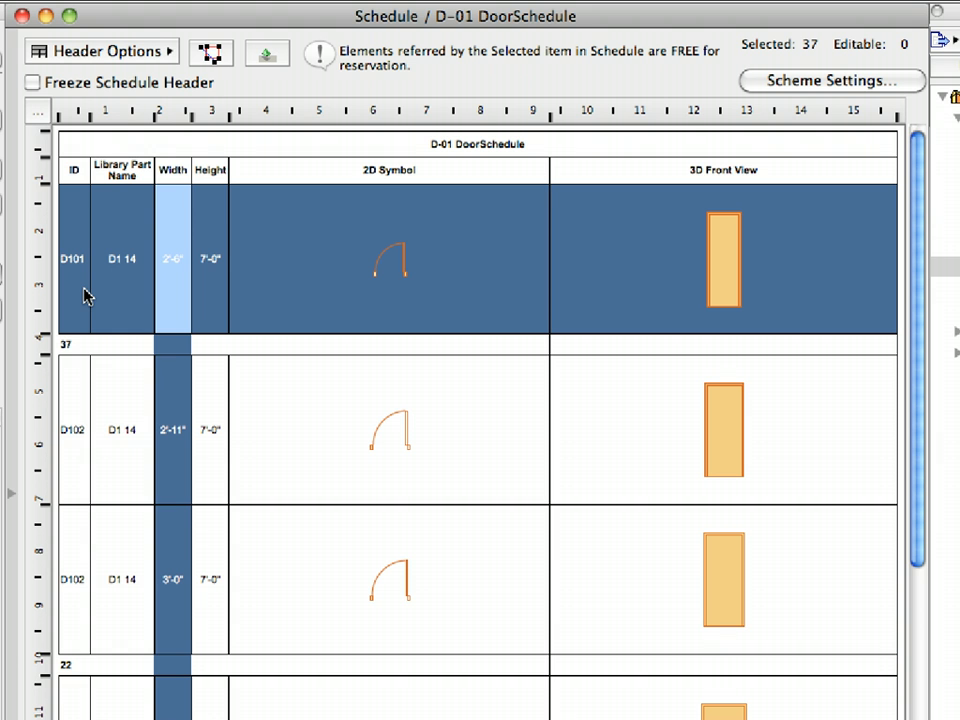
key(Left)
key(Left)
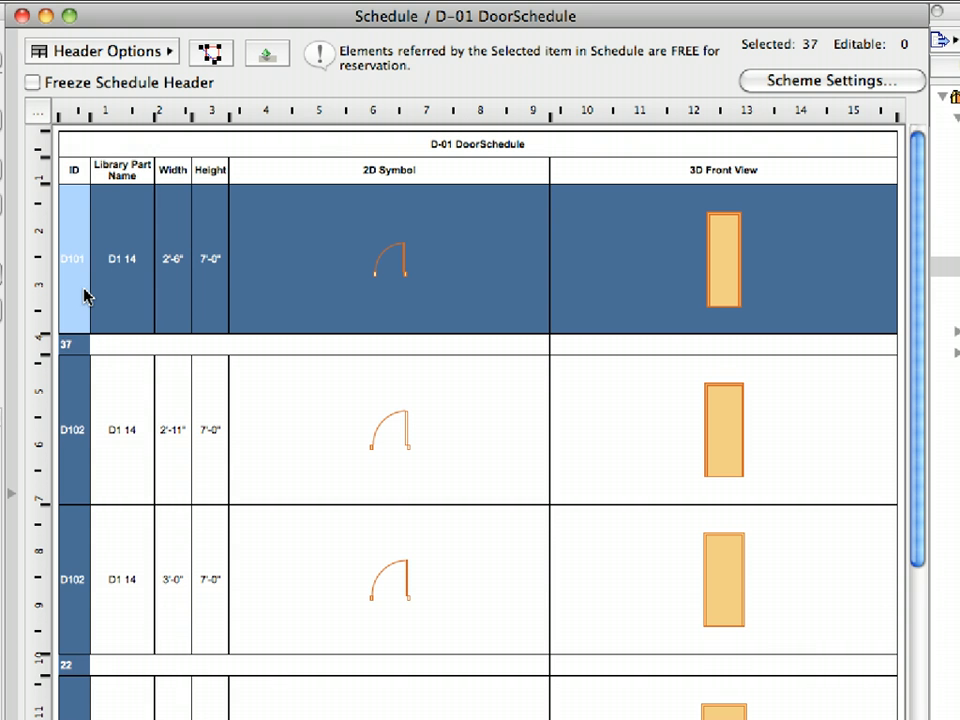
key(Right)
key(Right)
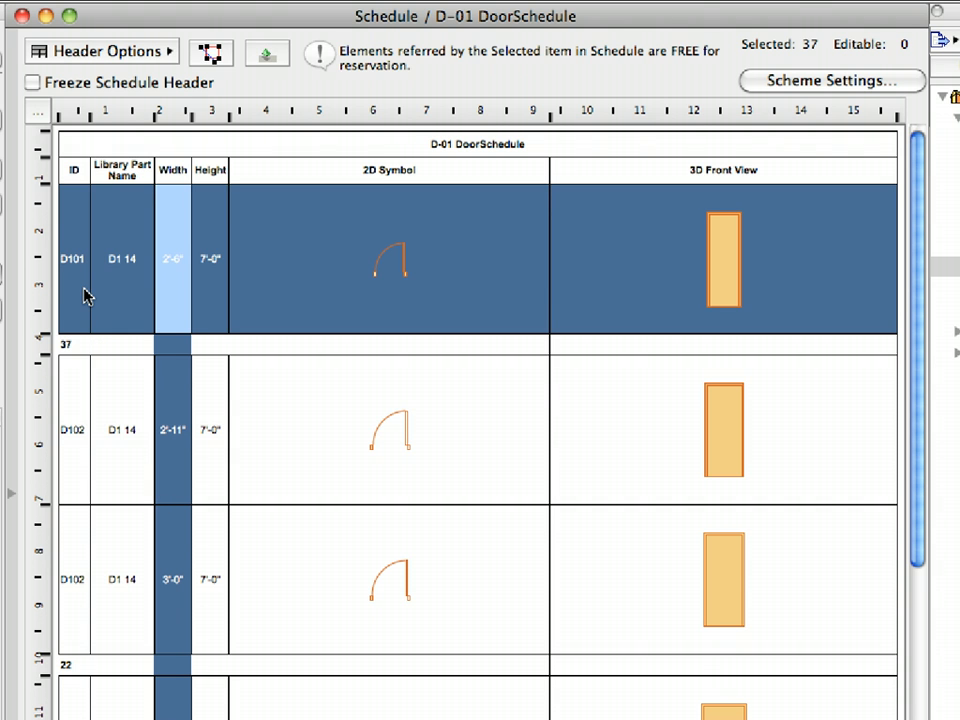
key(Down)
key(Down)
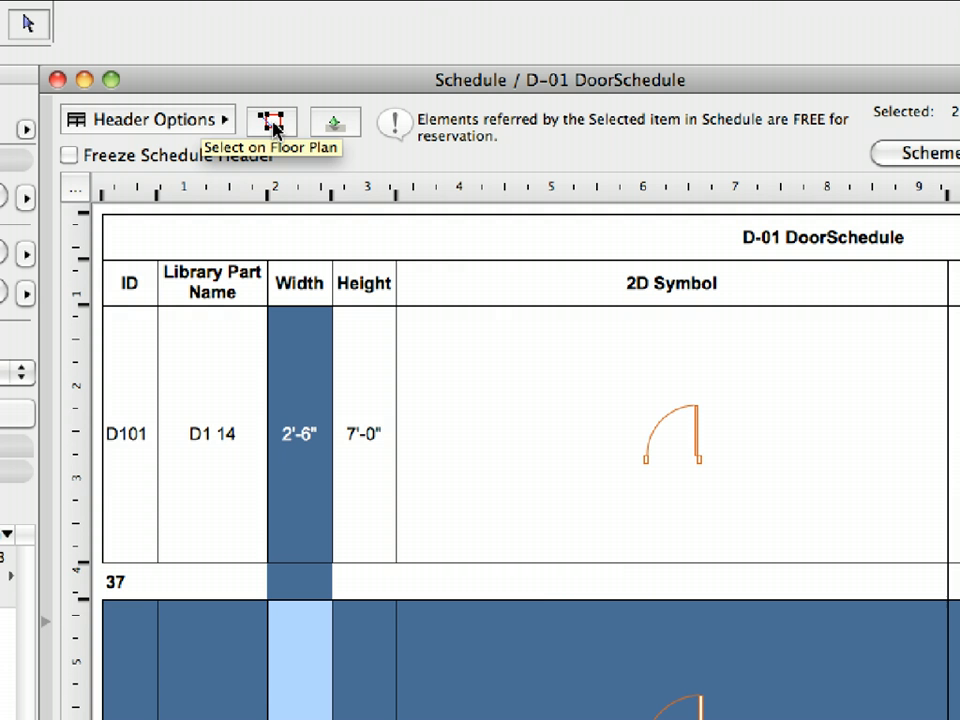
Show the selected D102 door on the floor plan and return to the D-01 DoorSchedule window
click(273, 123)
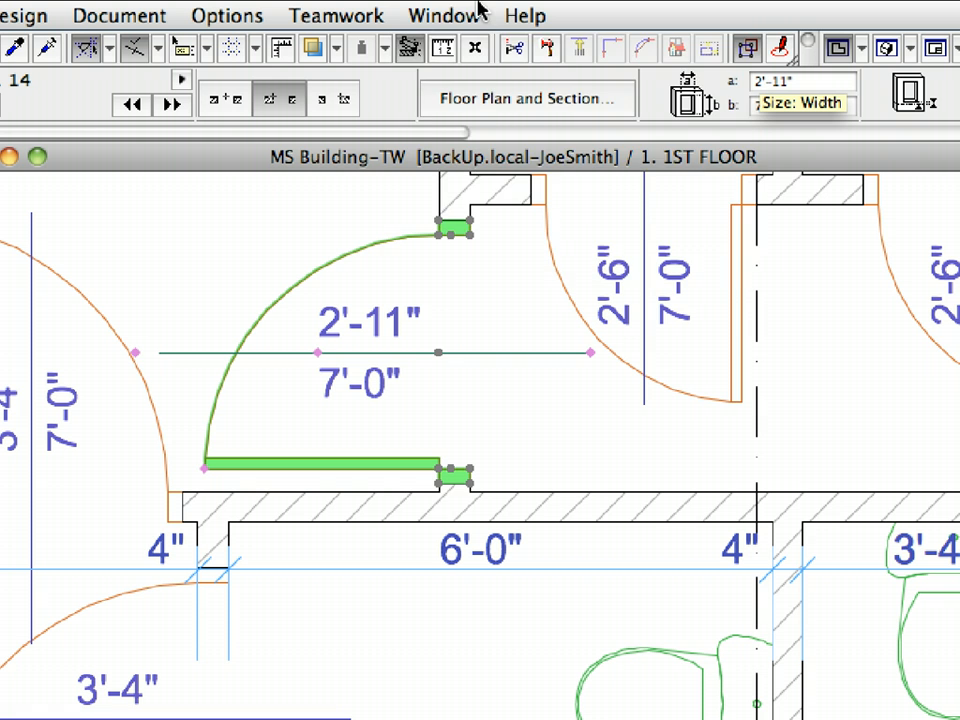
click(481, 8)
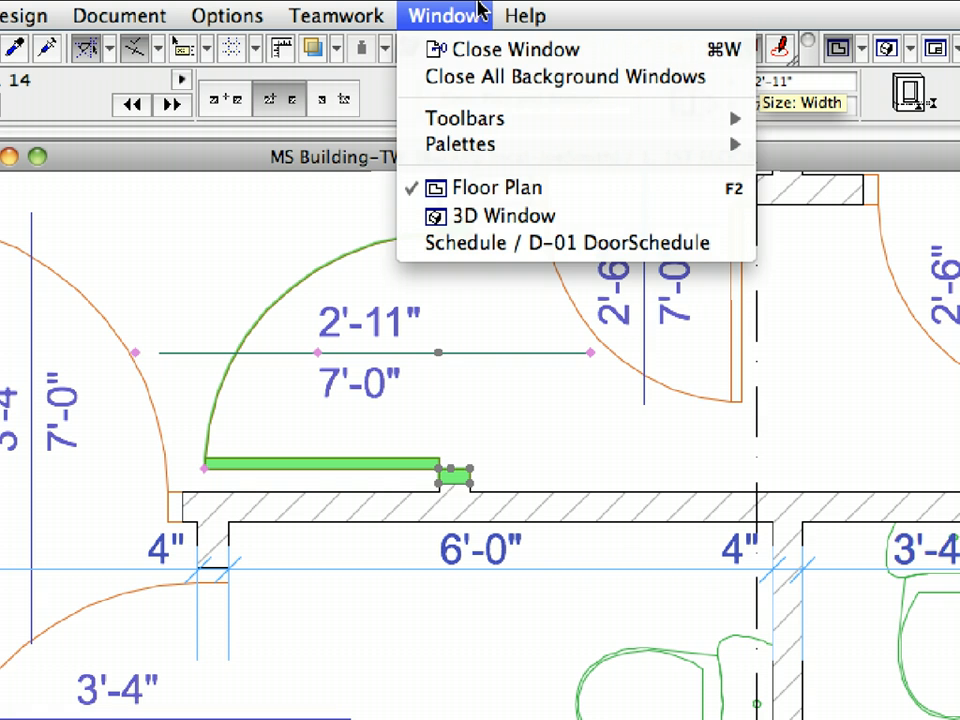
click(530, 244)
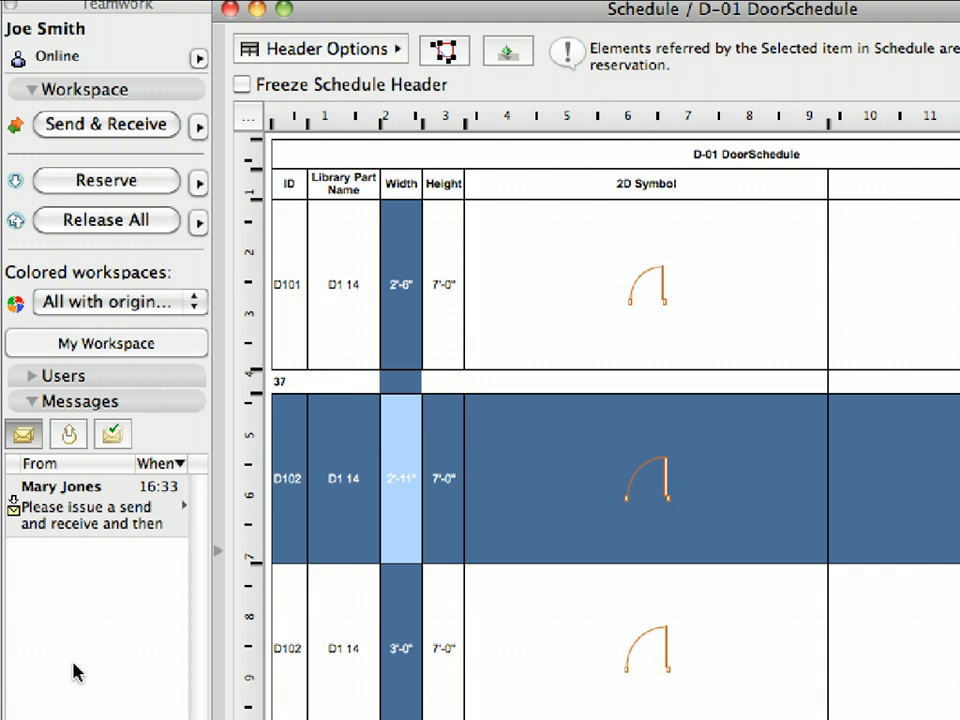
Set the colored workspaces to Show Reservation by Users and reserve the selected D102 door
click(170, 310)
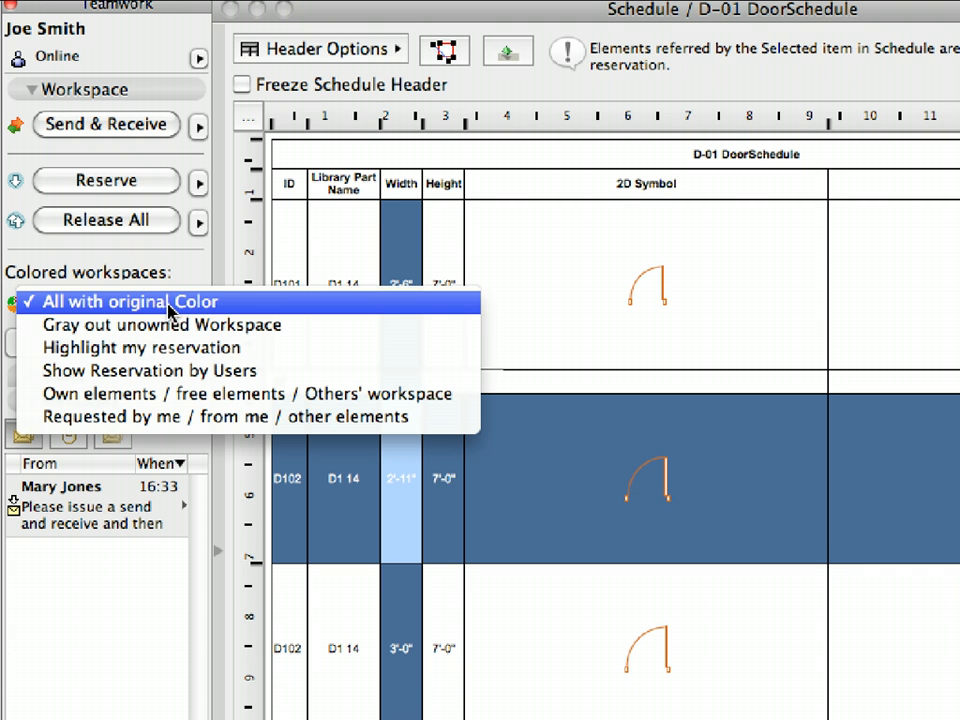
click(289, 372)
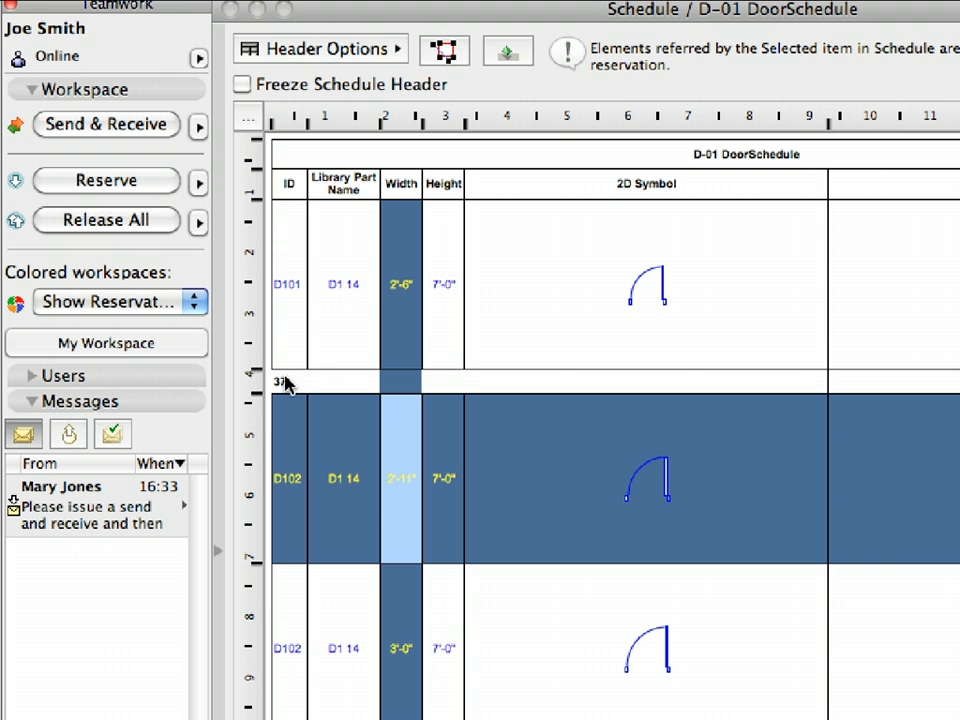
click(164, 186)
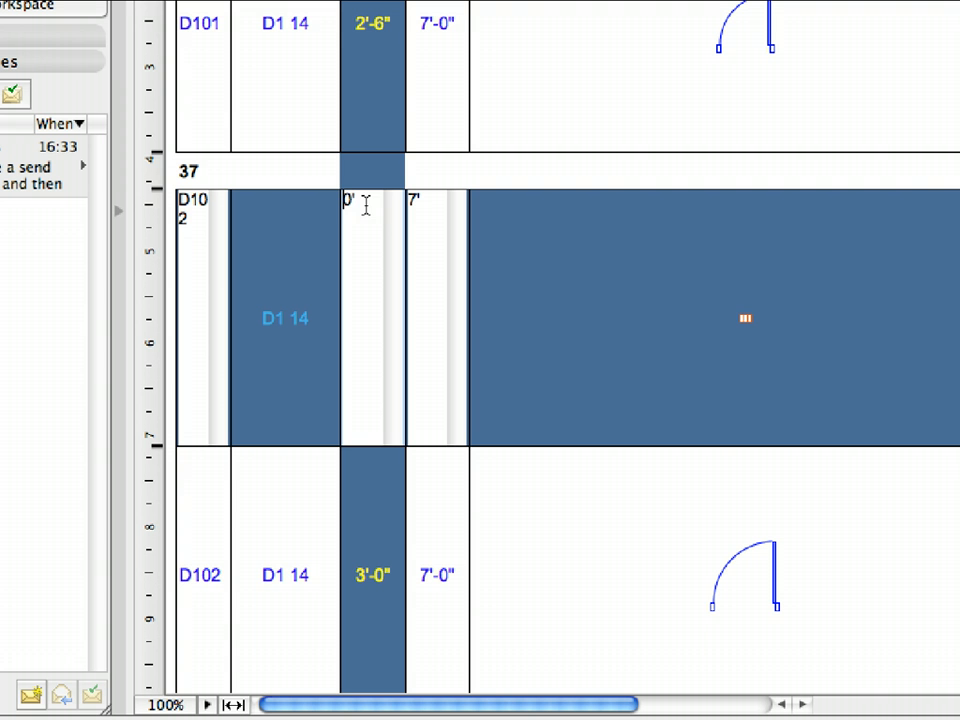
Set the reserved D102 door's width to 3' in the schedule
text(30)
key(Delete)
key(Return)
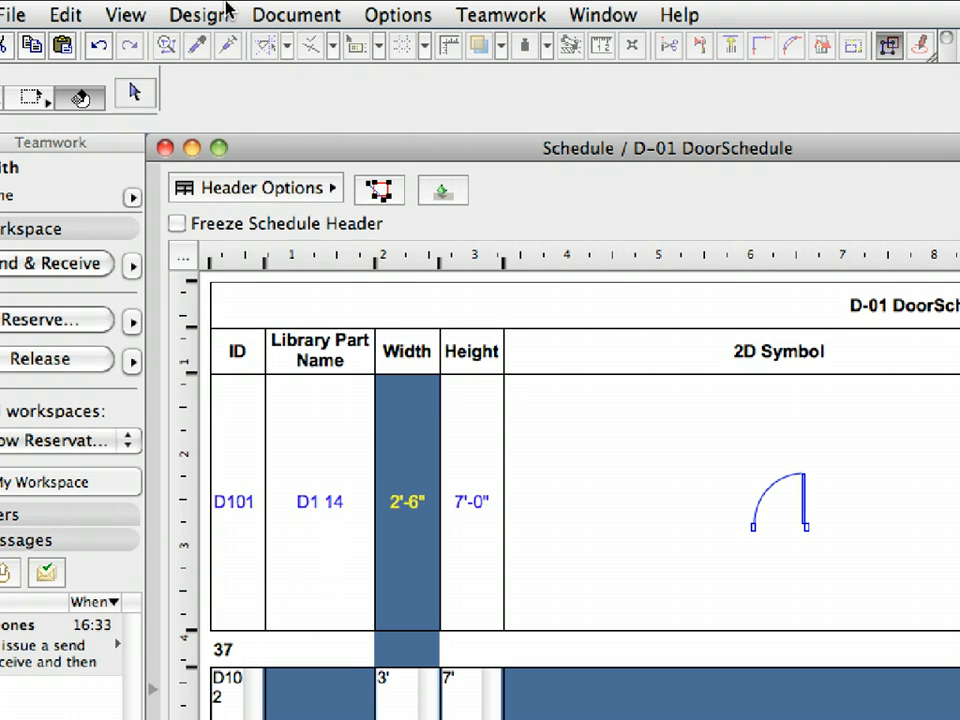
Rebuild the door schedule to refresh its contents after the width change
click(125, 14)
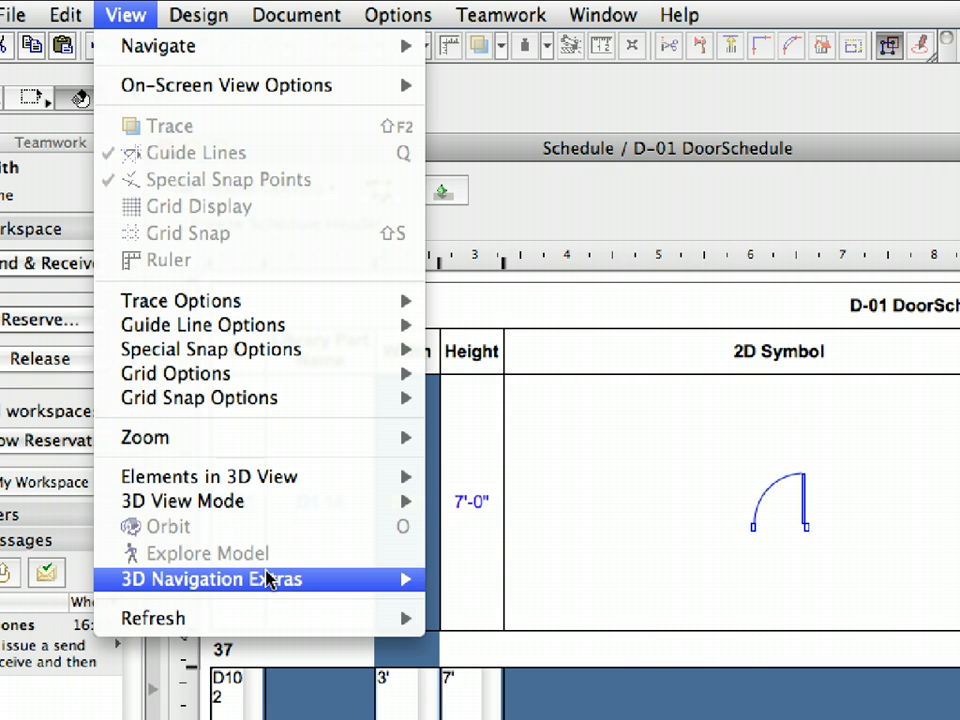
mouse_move(280, 619)
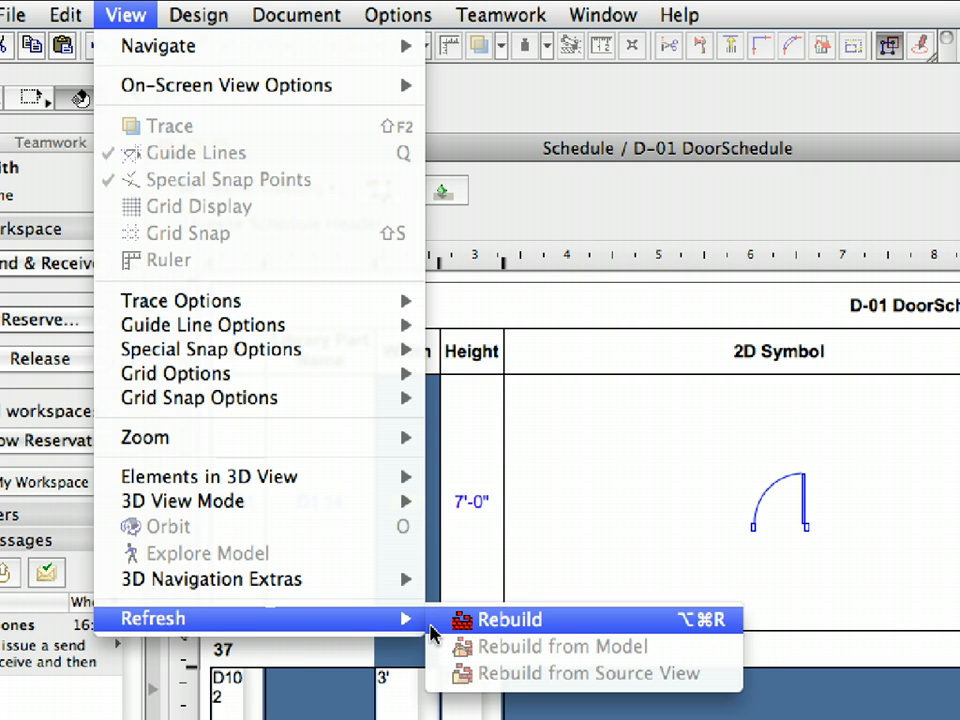
key(shift)
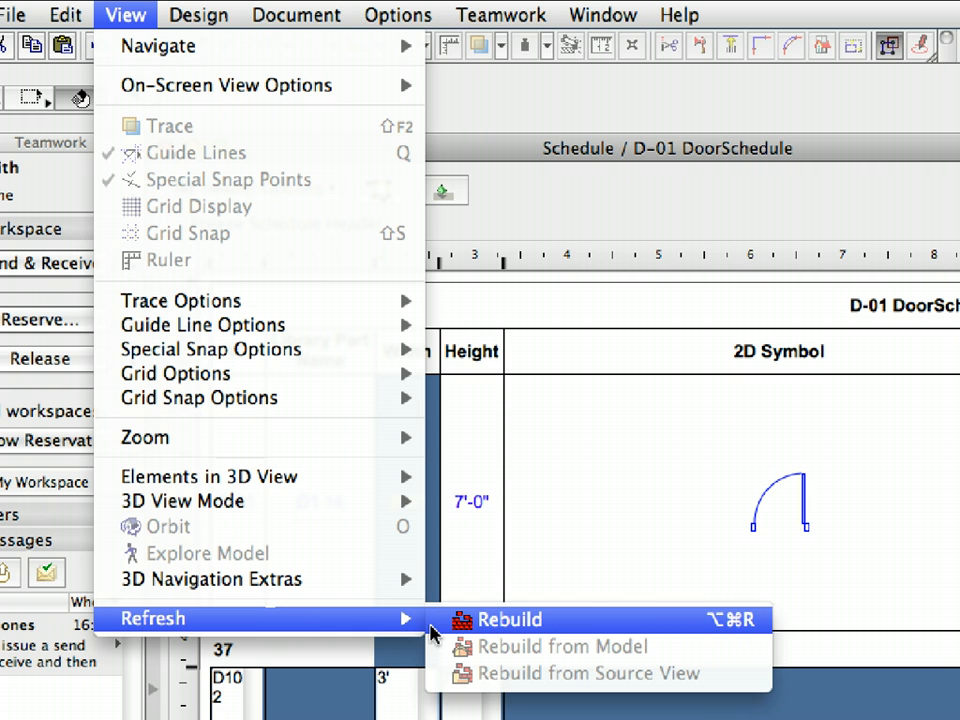
shift+click(430, 626)
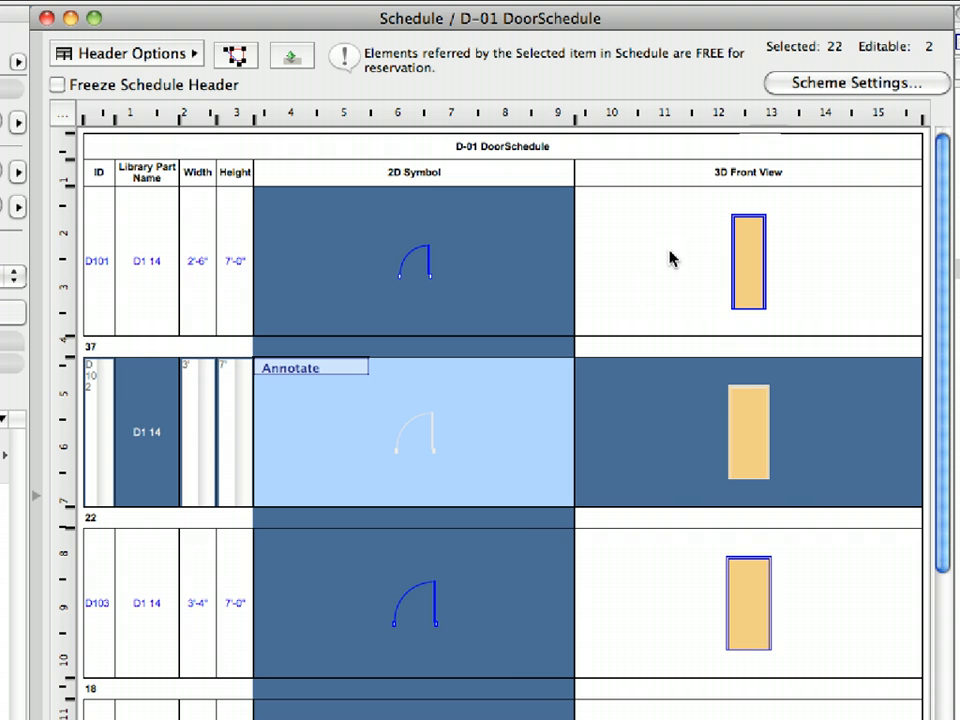
Select door D101's 3D Front View cell and set the colored workspaces to All with original Color
click(640, 298)
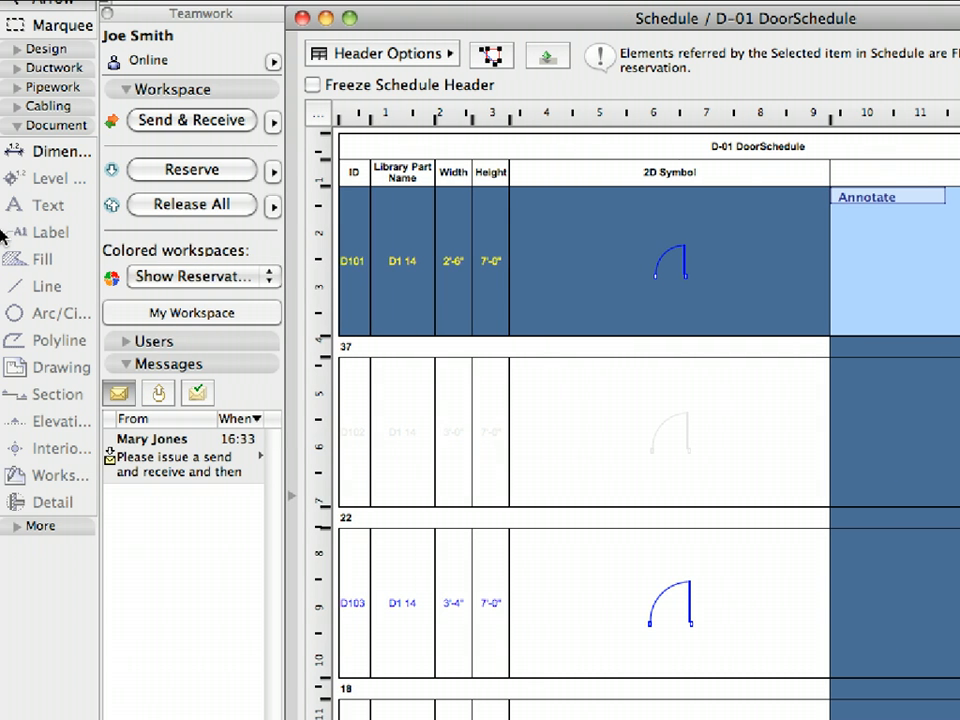
click(213, 281)
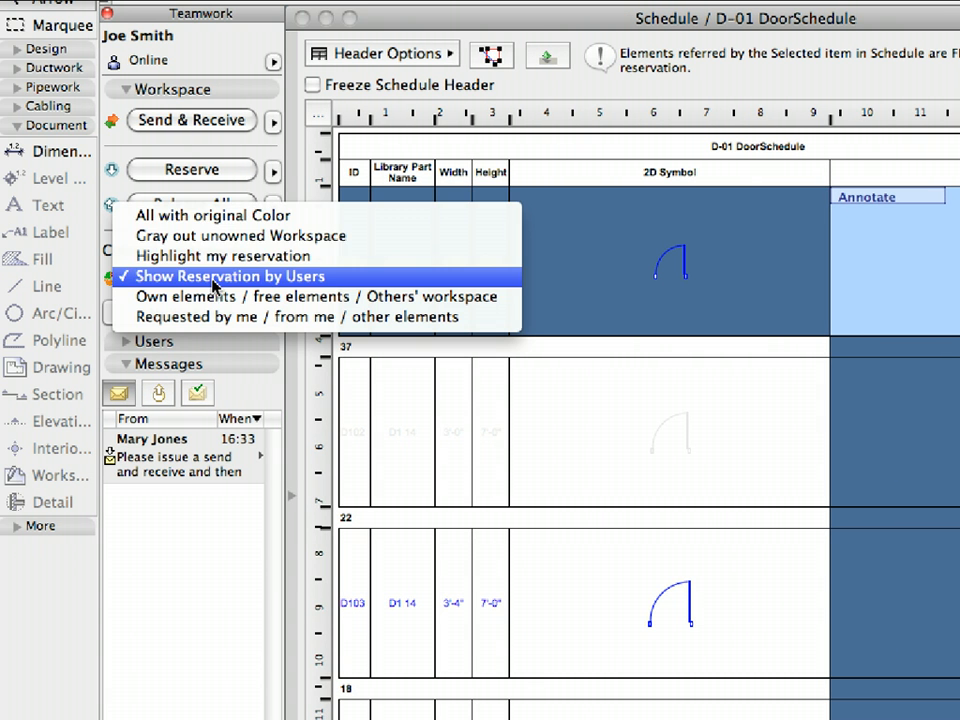
click(241, 220)
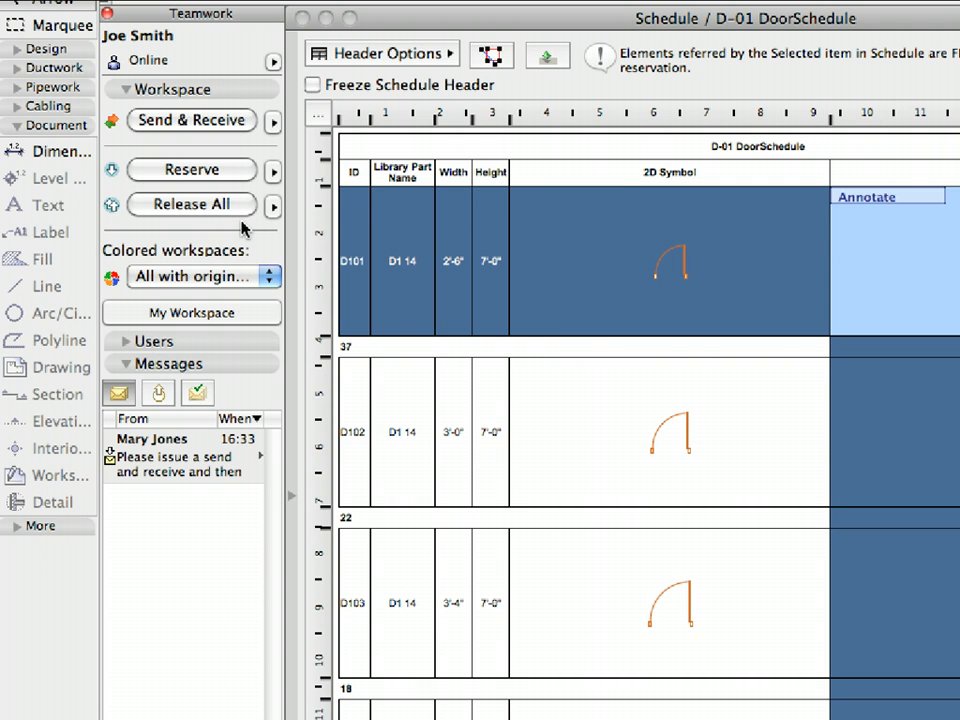
Add automatic dimensions to the 3D Front View previews, using Wallhole Size, line distance 8.00 and position Below and right
click(291, 260)
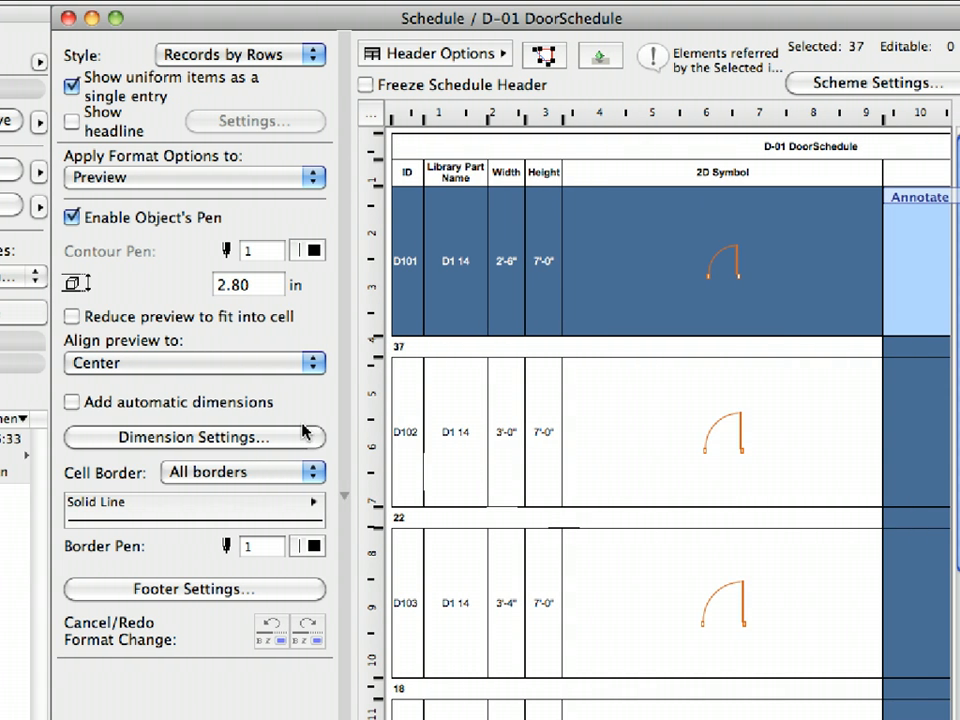
click(305, 440)
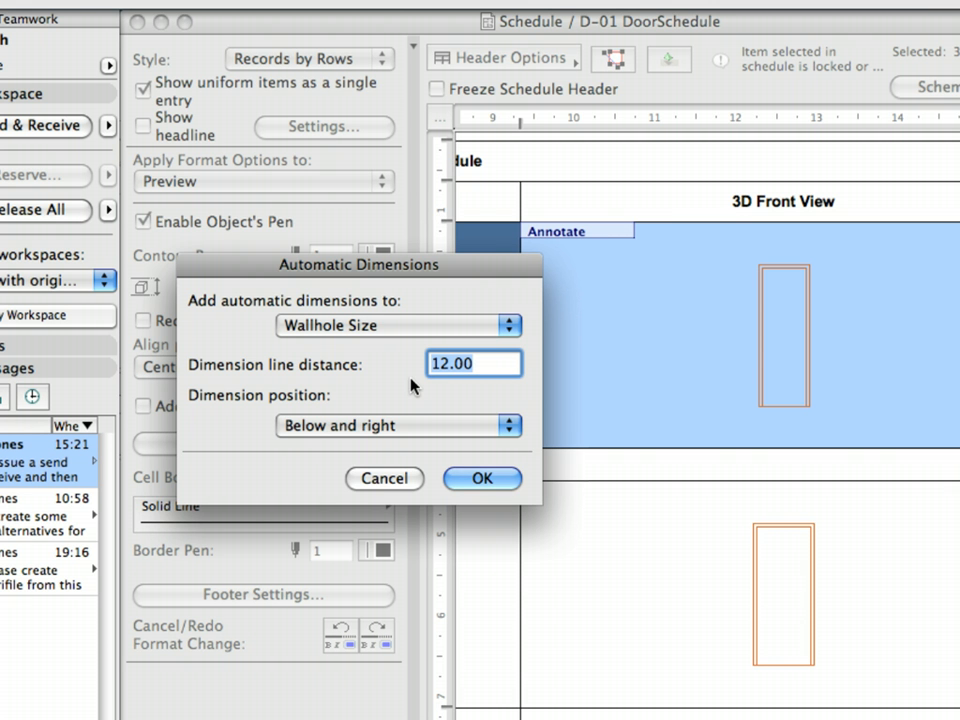
text(8)
click(385, 427)
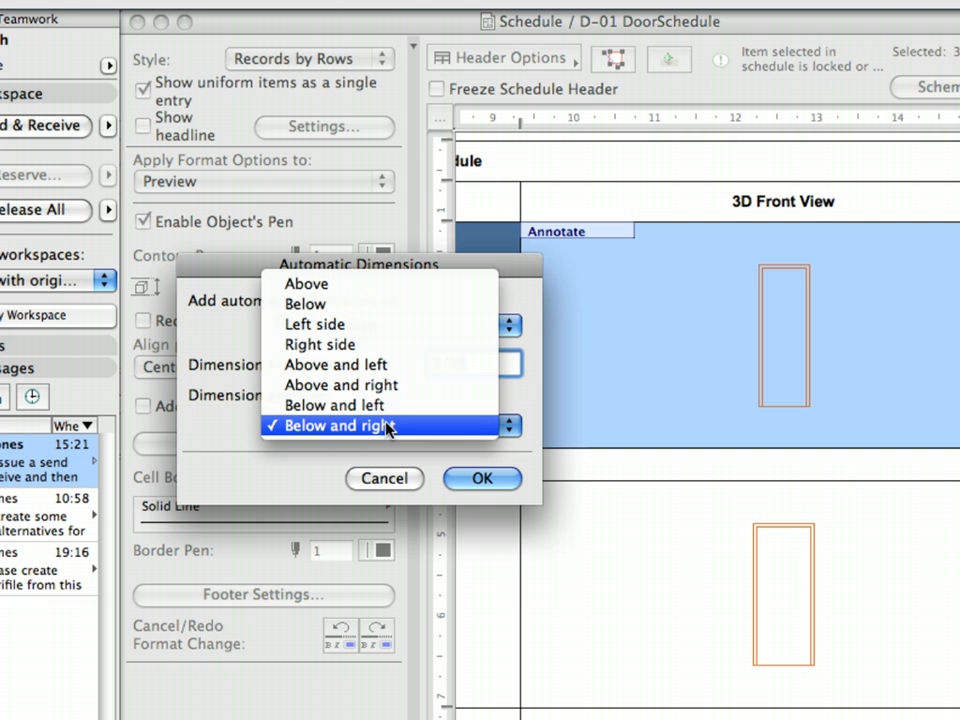
click(468, 427)
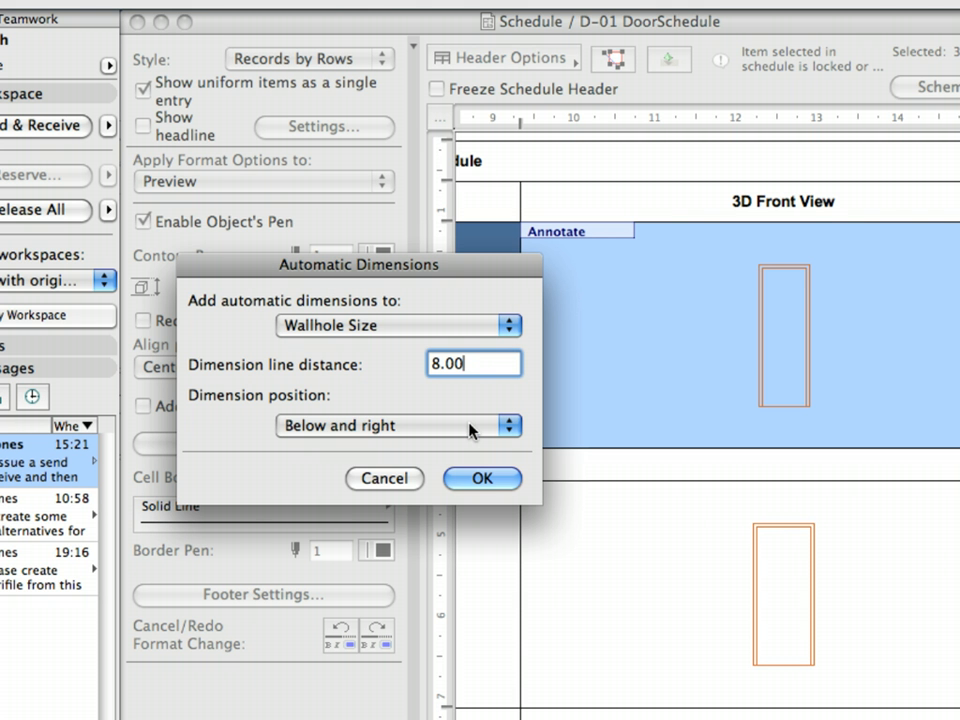
click(483, 478)
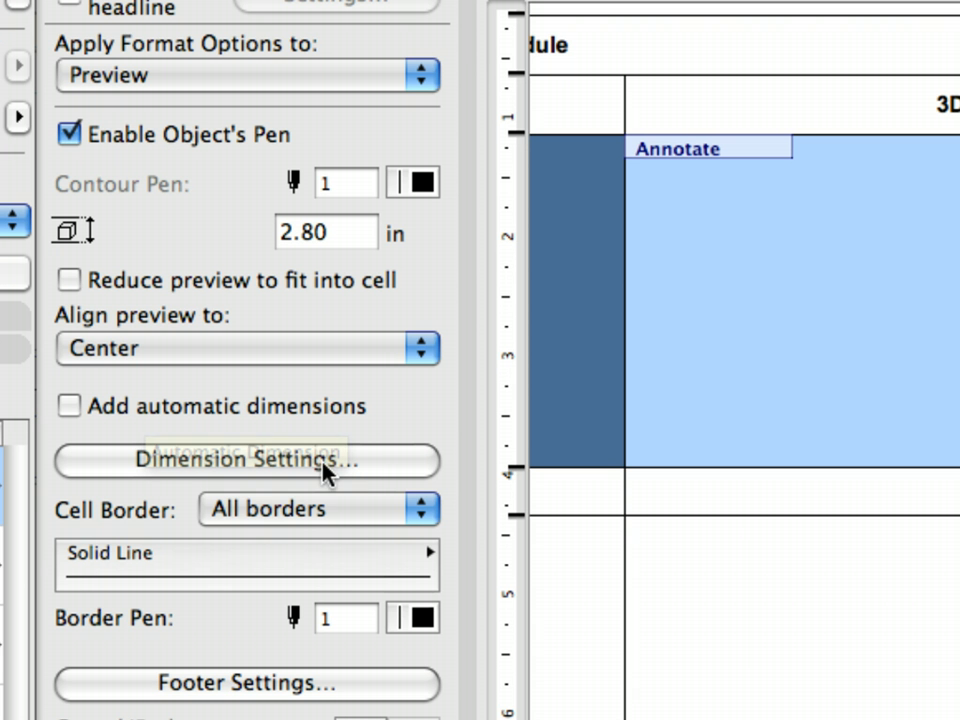
click(206, 408)
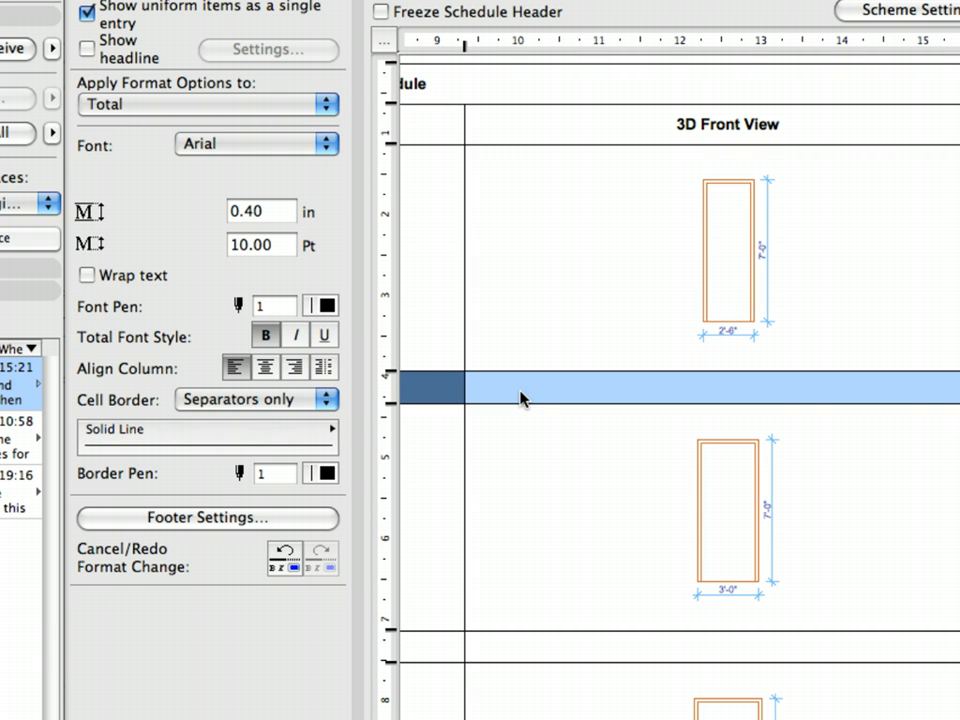
Add automatic wallhole dimensions to the 2D Symbol previews with a dimension line distance of 8.00
key(Up)
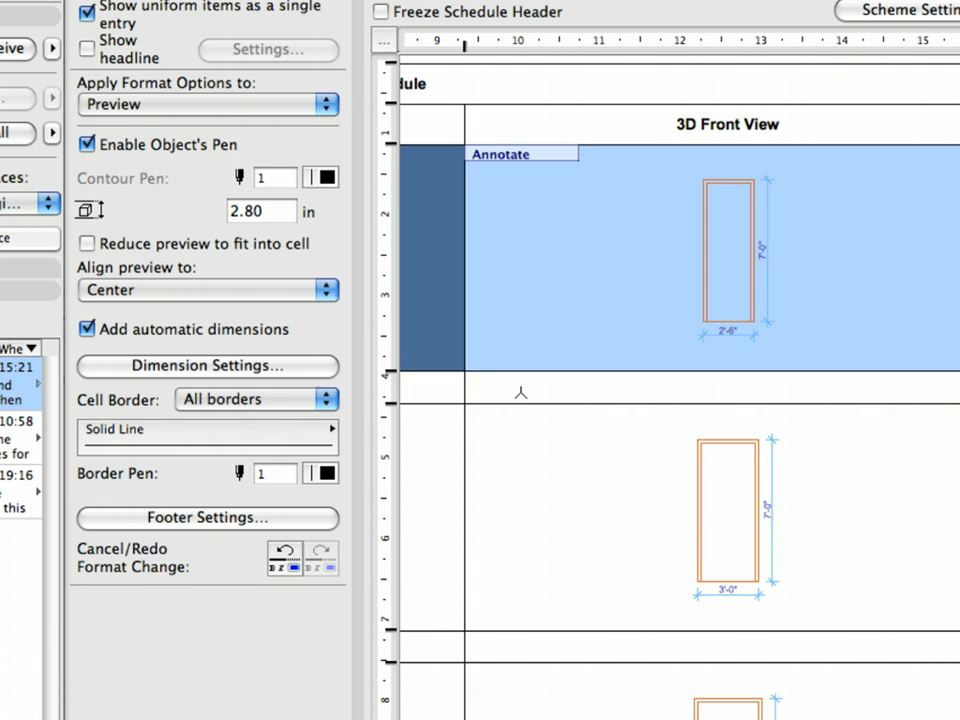
key(Left)
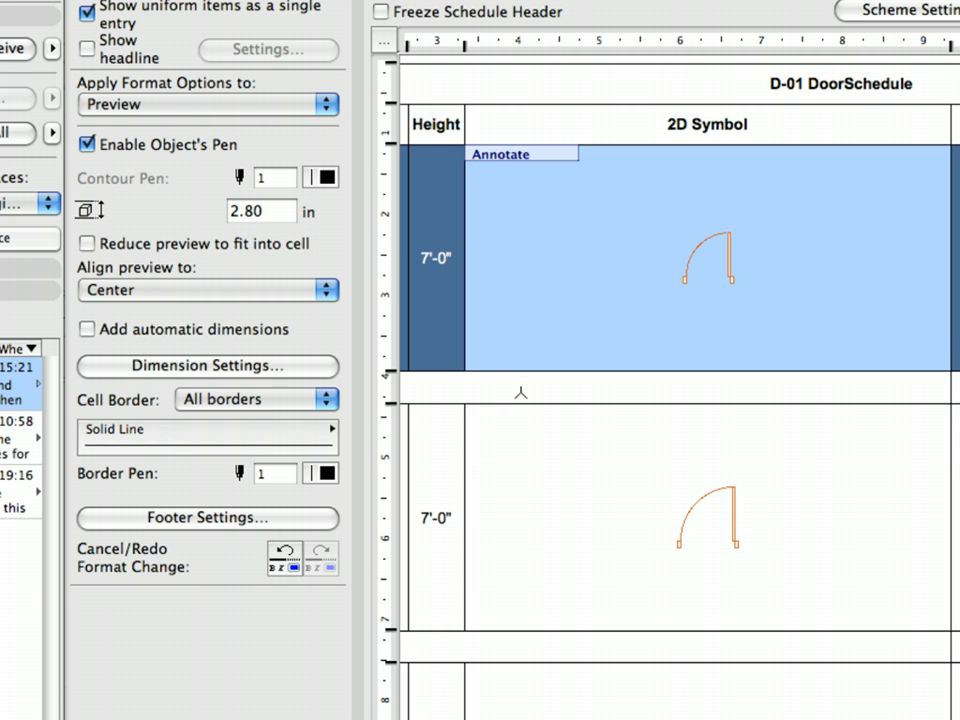
click(279, 372)
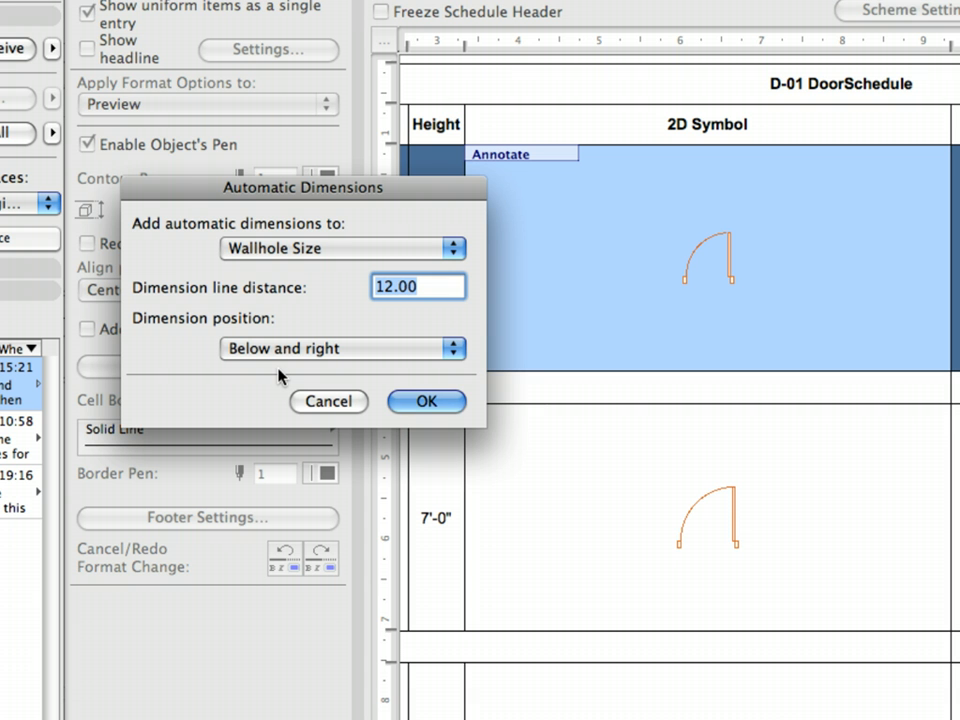
text(8)
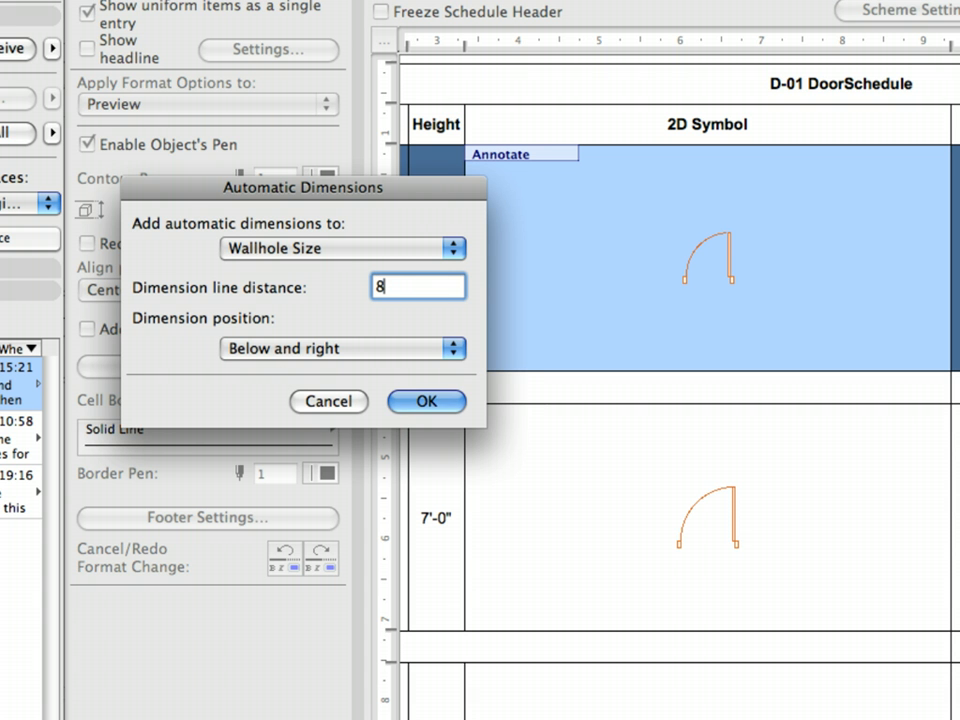
key(Tab)
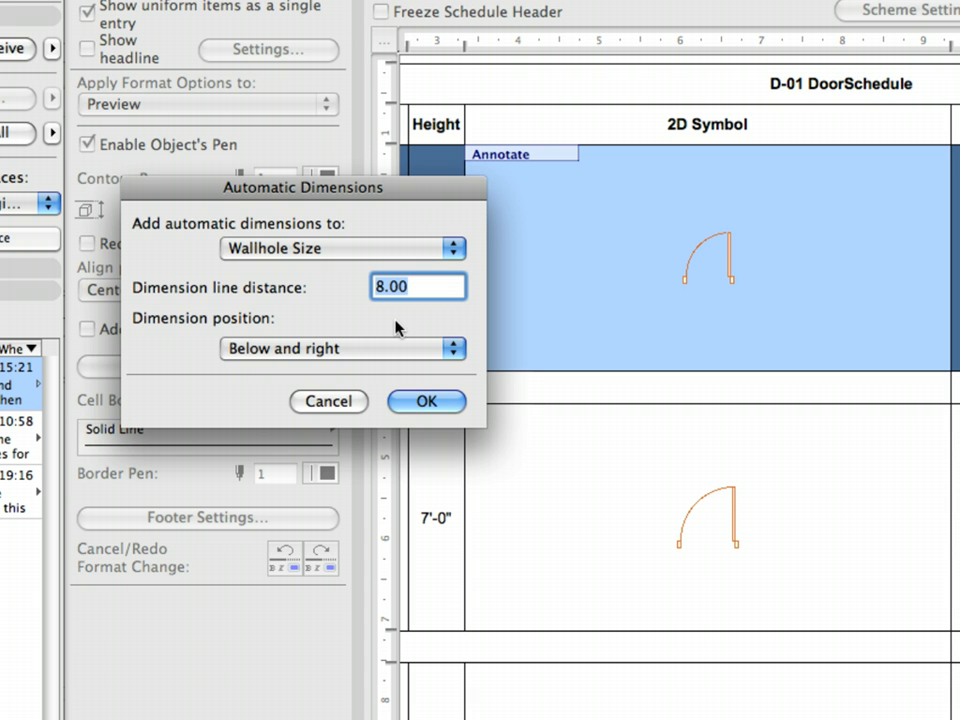
click(424, 403)
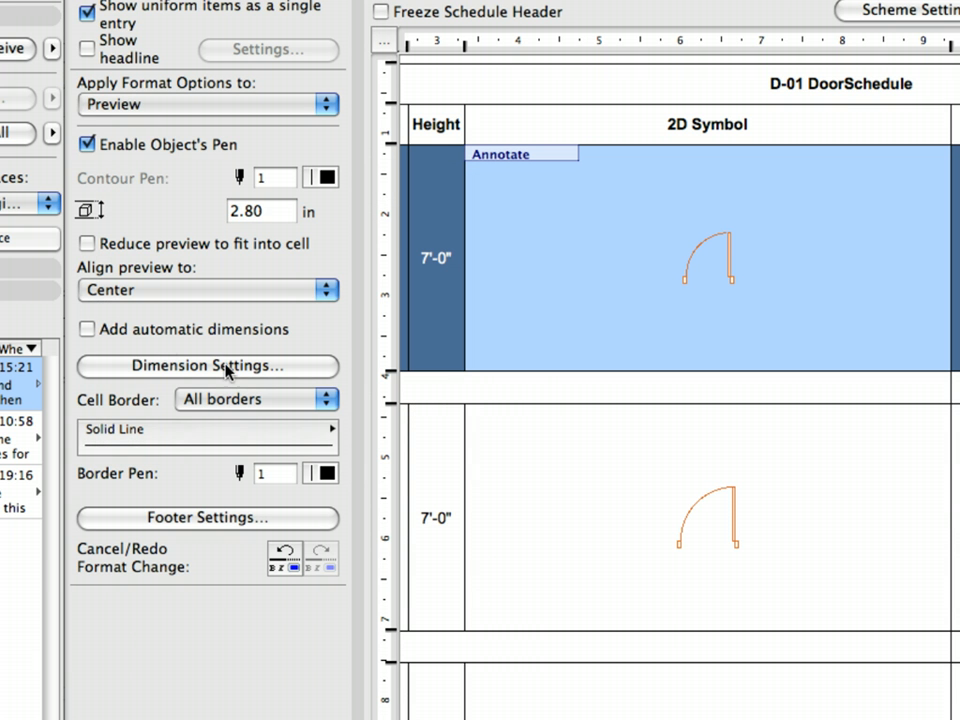
click(152, 332)
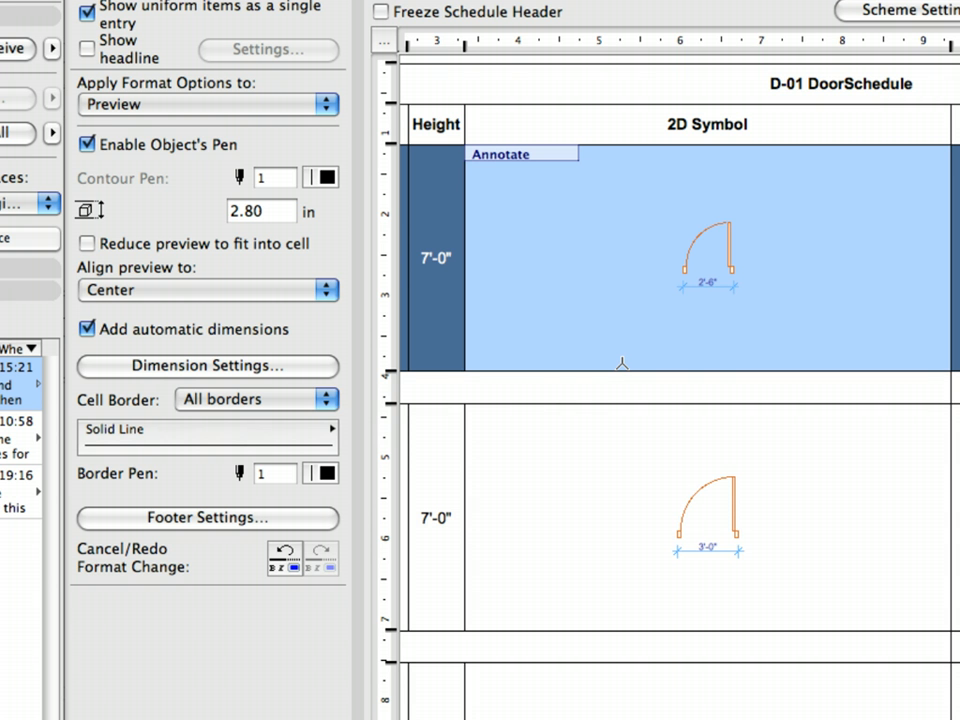
Open door D101's 3D Front View for annotation, enlarge the Element Preview window and fit the door in it
scroll(621, 363, right, 6)
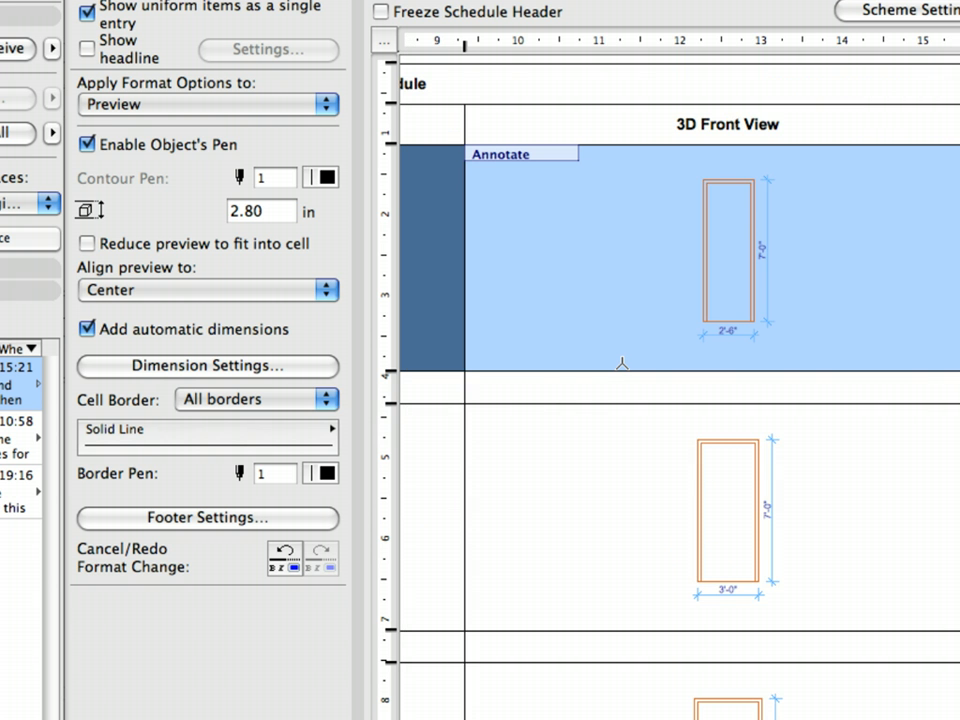
click(527, 156)
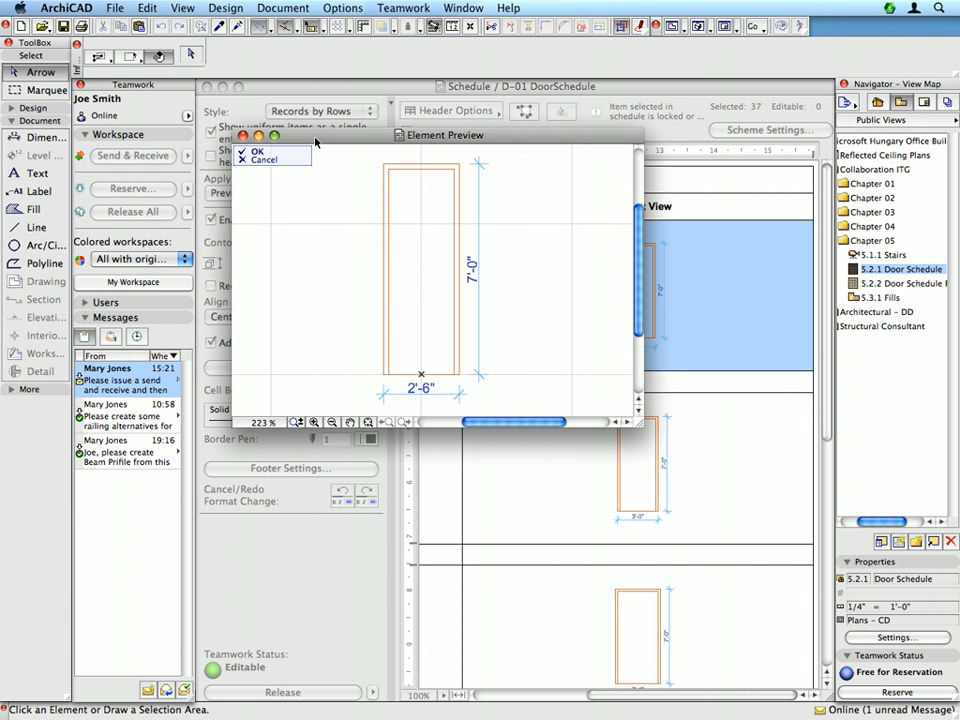
drag(315, 140, 279, 90)
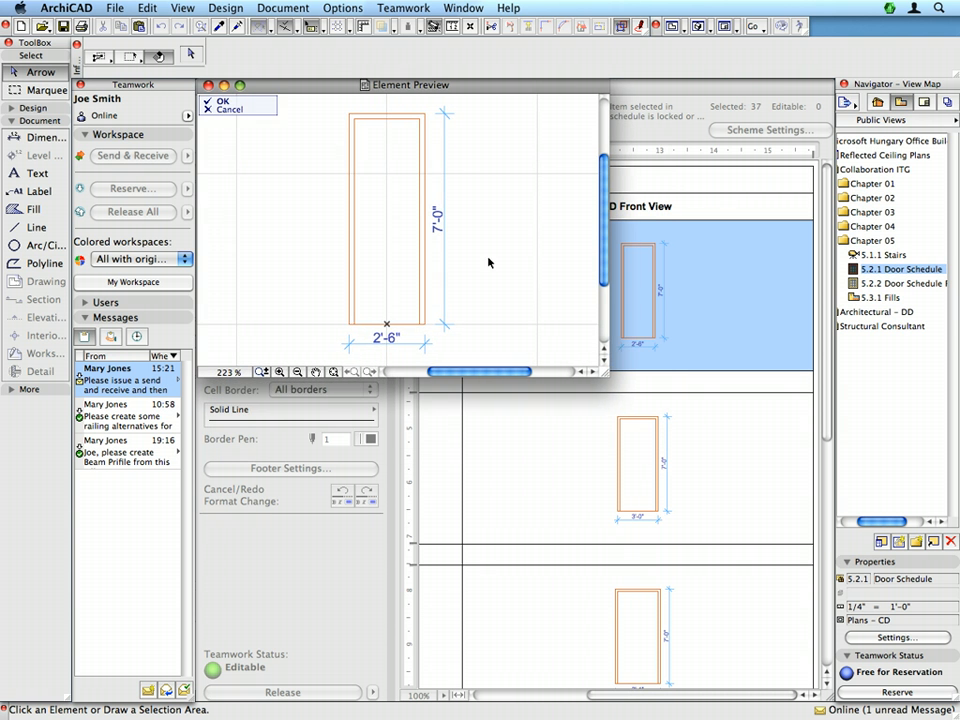
drag(608, 381, 653, 517)
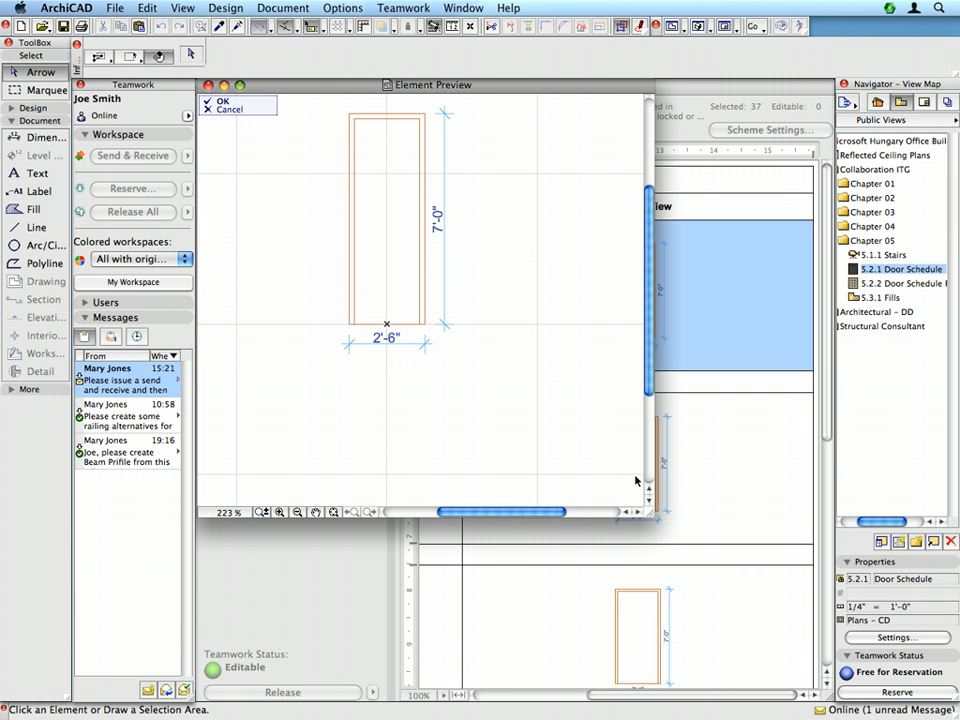
click(334, 512)
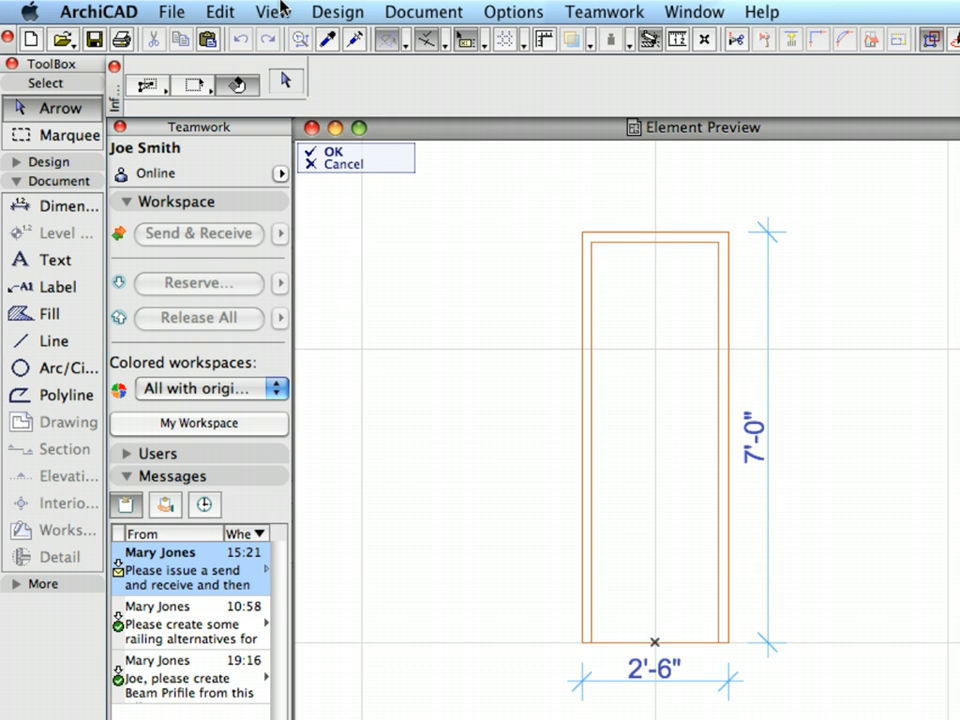
With Grid Snap on, draw a horizontal dashed line along the door's base extending past both jambs, and turn Grid Snap off again
click(189, 6)
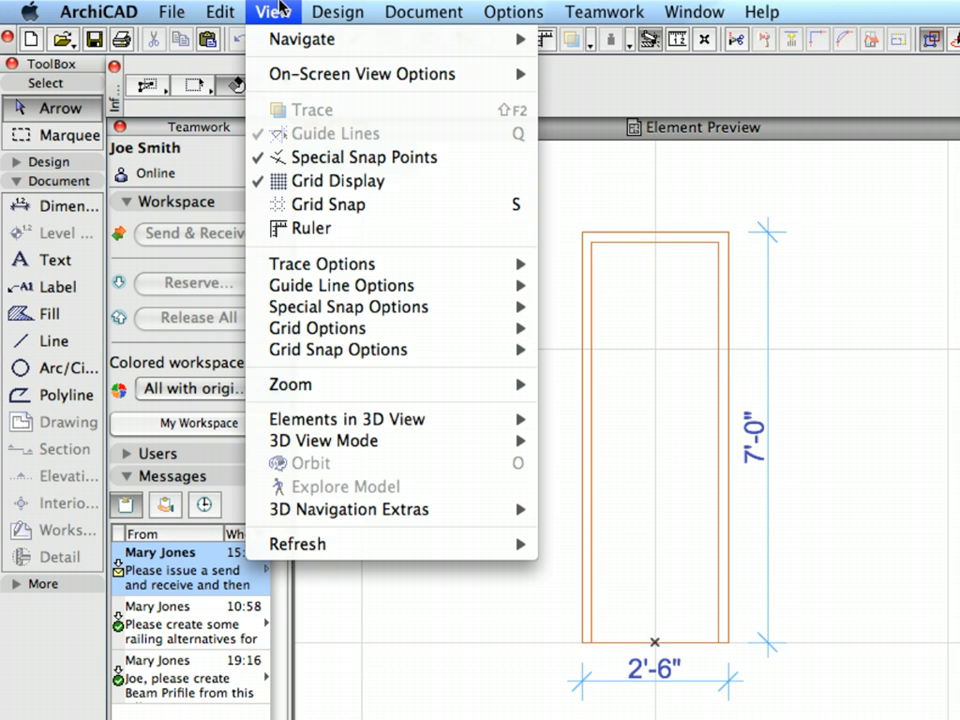
click(385, 205)
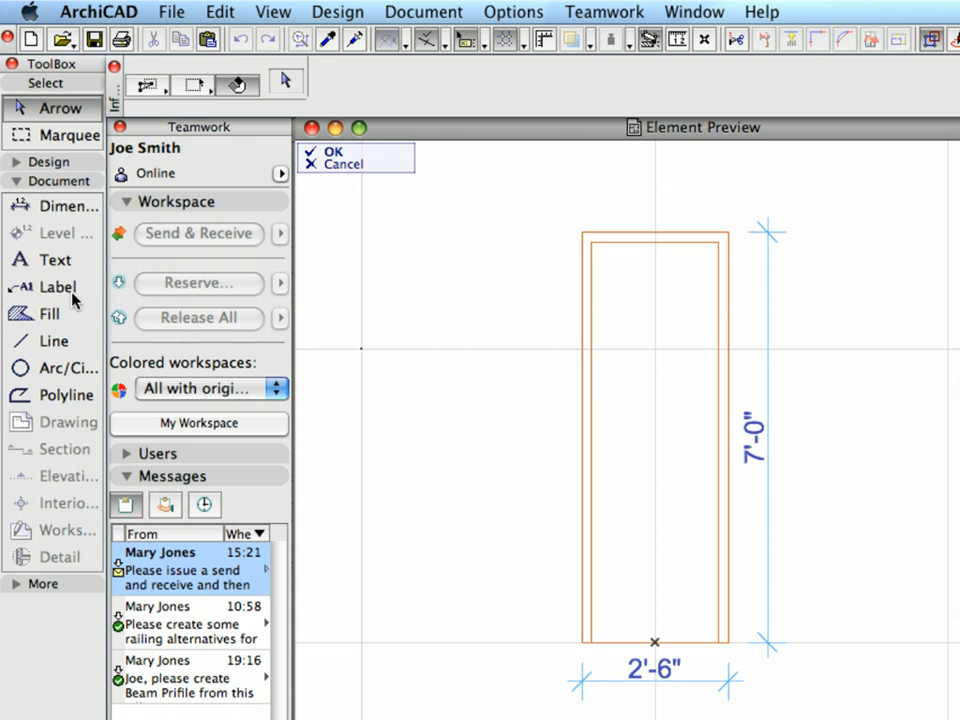
click(64, 340)
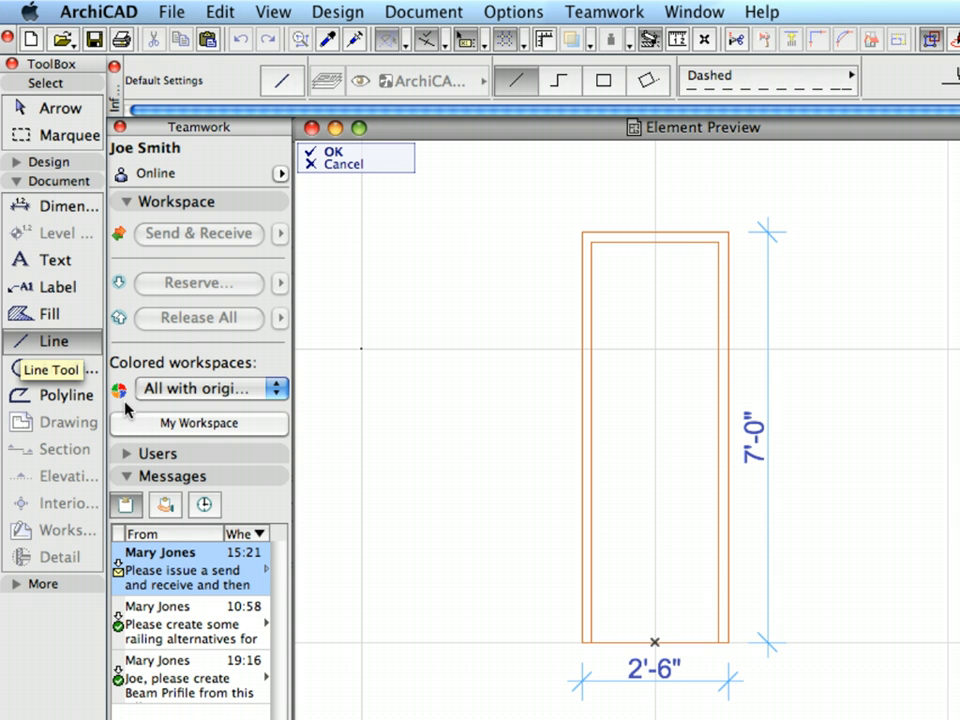
click(363, 641)
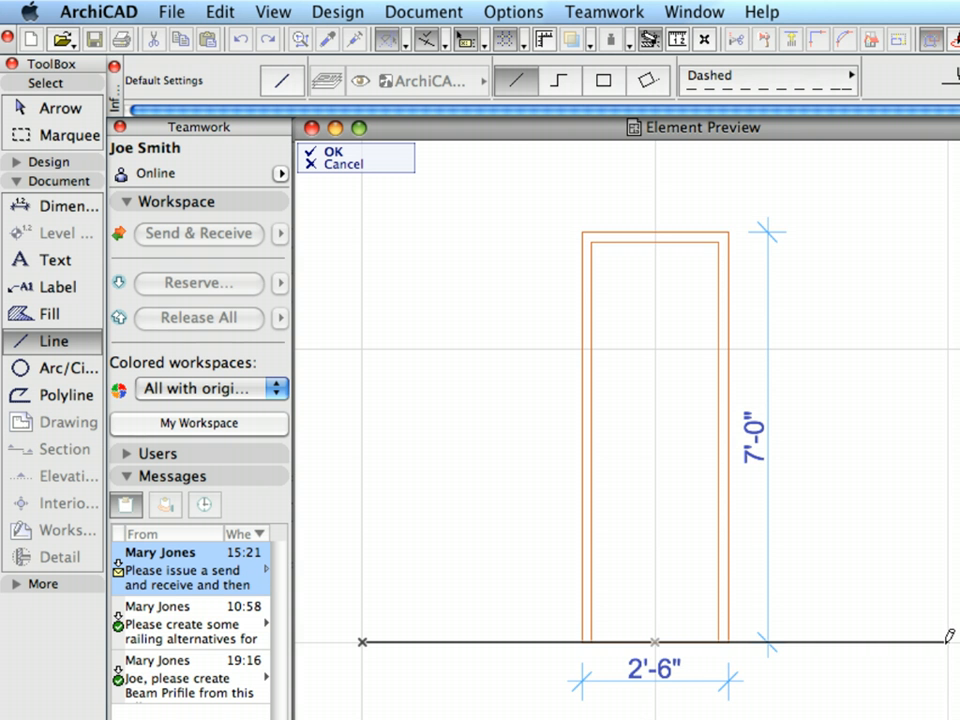
click(947, 640)
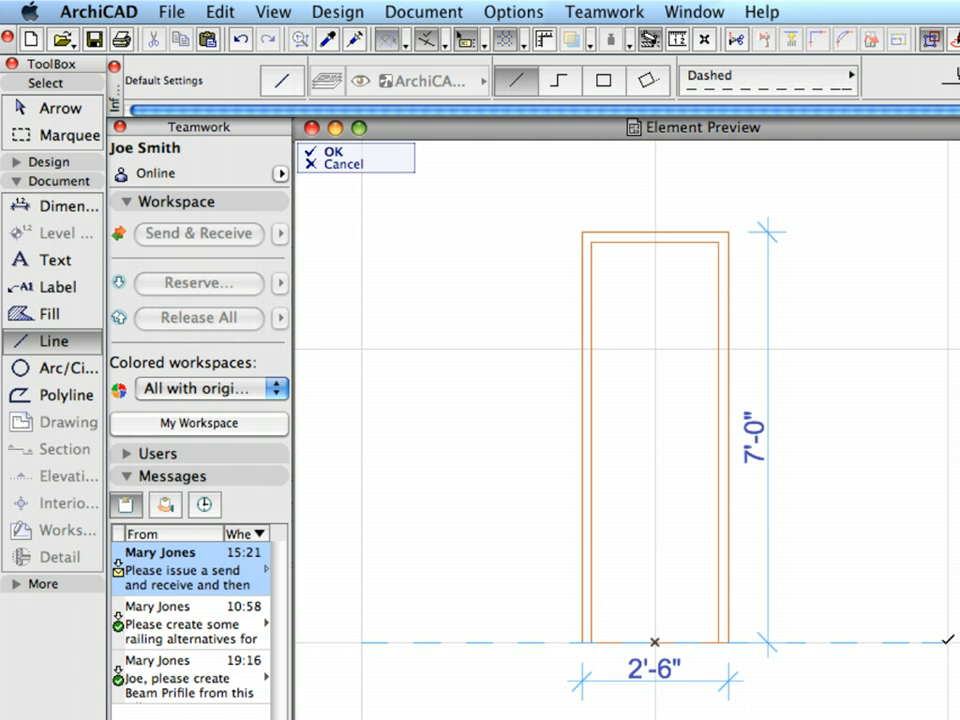
click(285, 20)
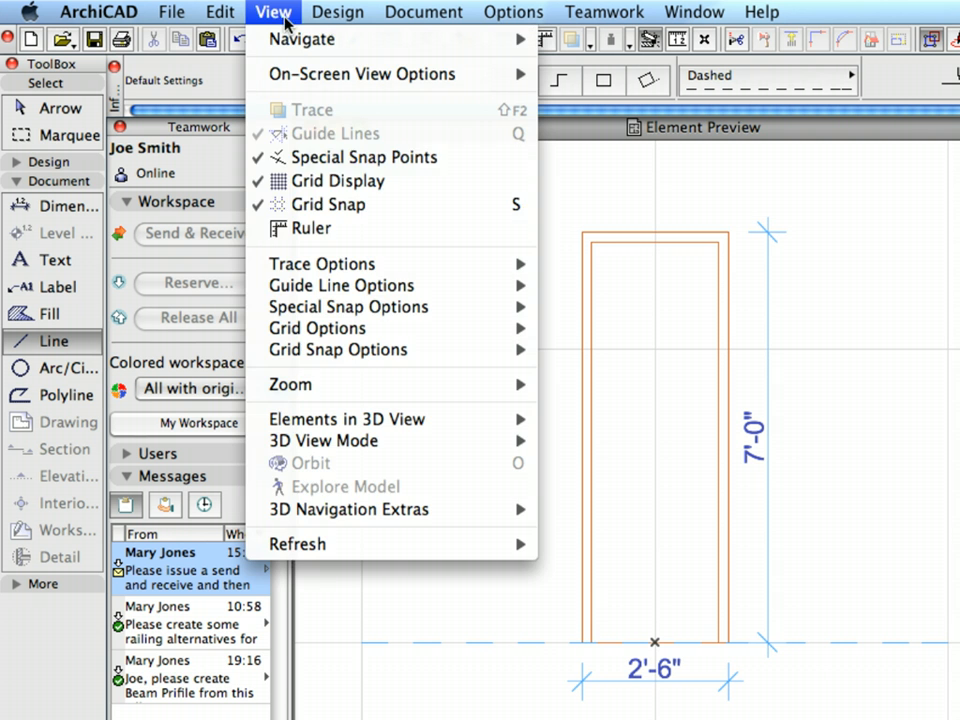
click(353, 205)
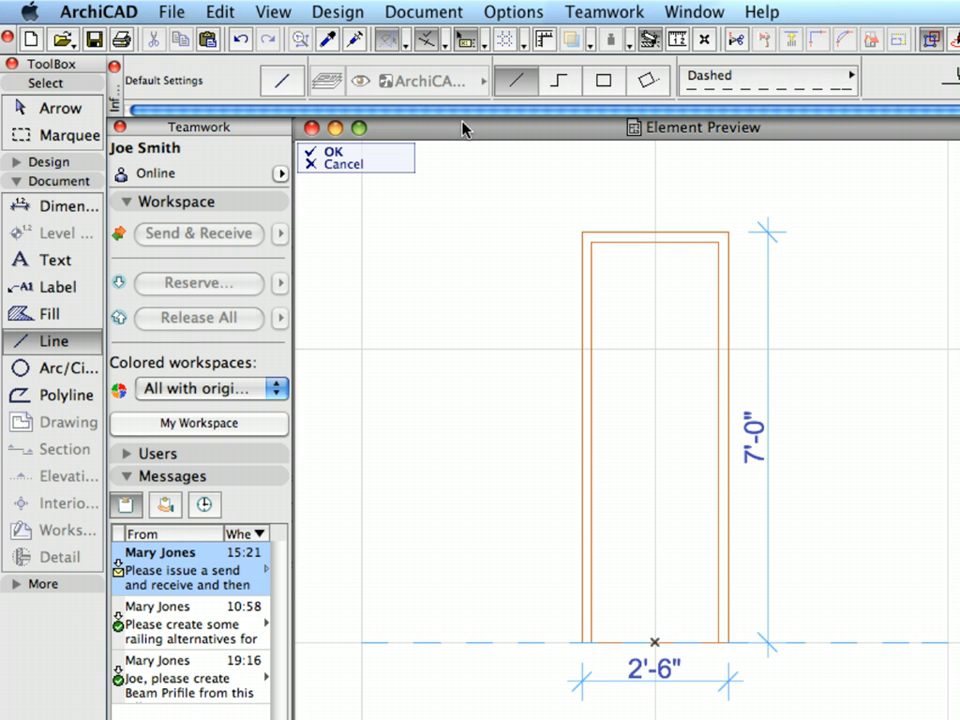
Apply the Elevation Dim-01 favorite to the Dimension tool's defaults, keeping F.F.L. as the dimension origin
click(52, 207)
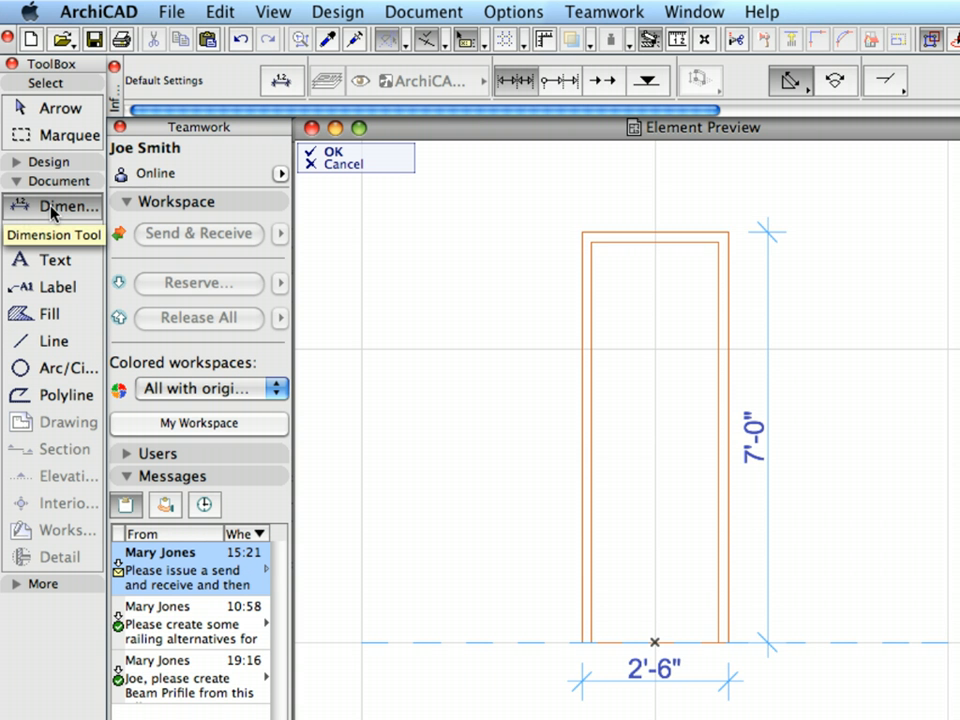
click(270, 94)
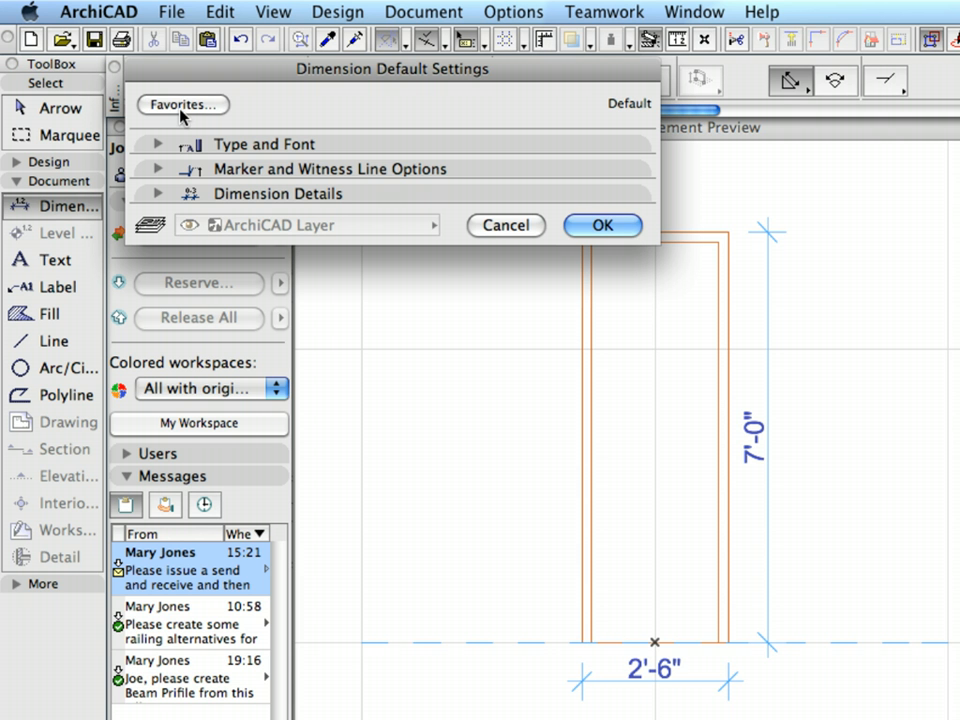
click(183, 103)
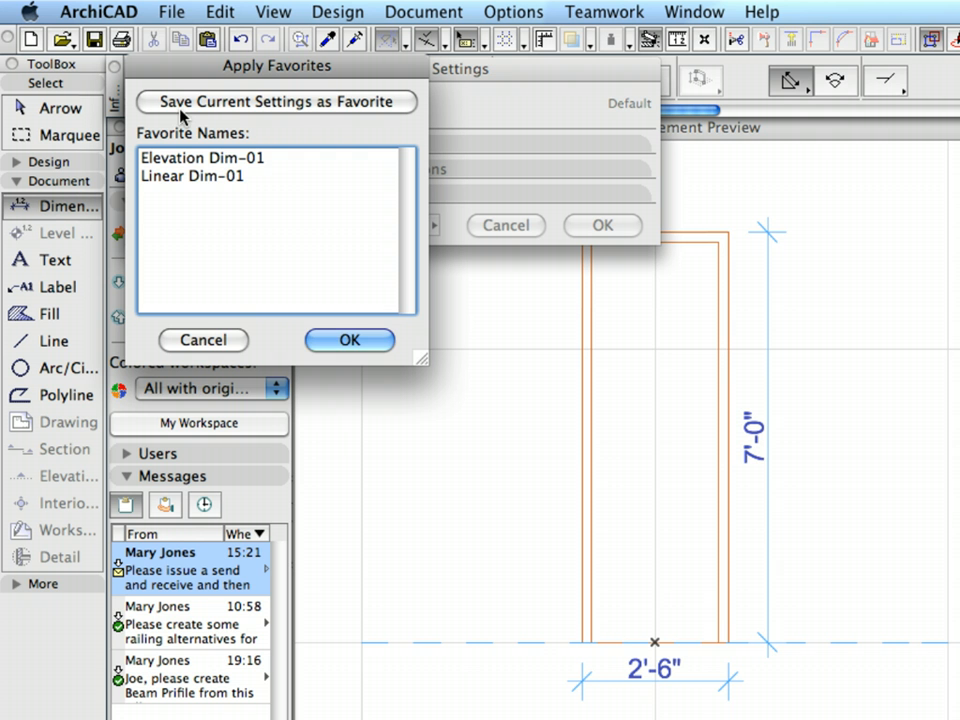
click(258, 163)
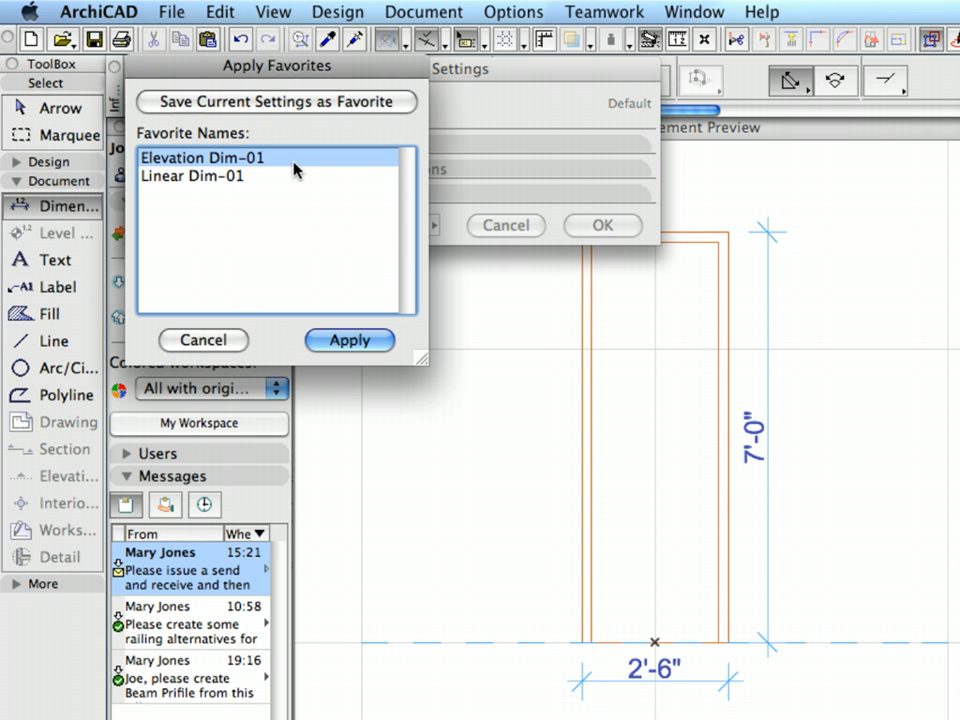
click(362, 341)
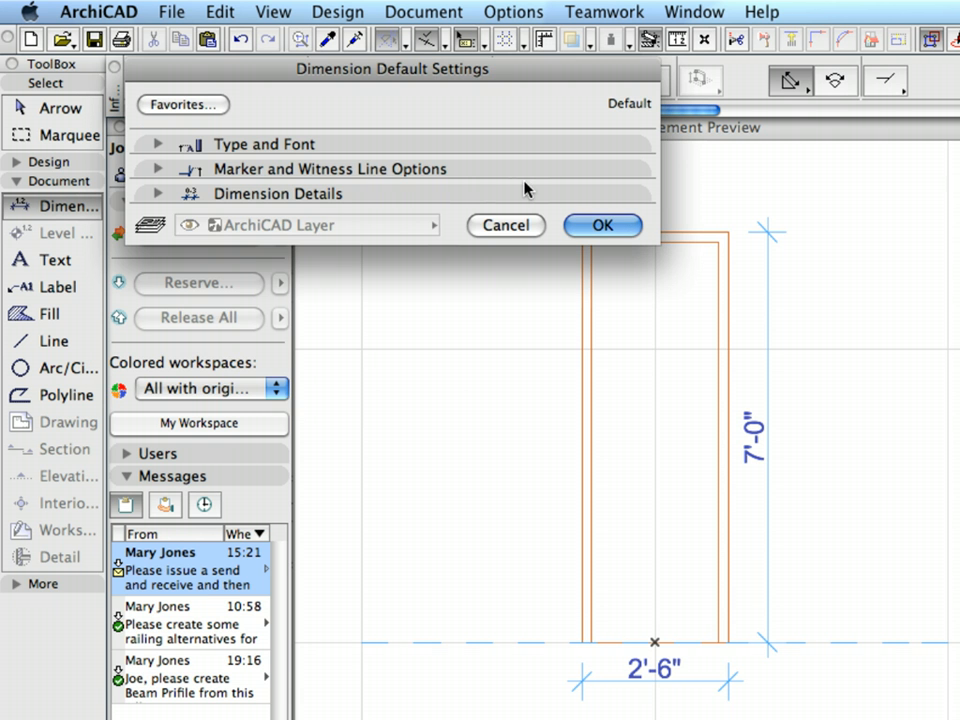
click(457, 146)
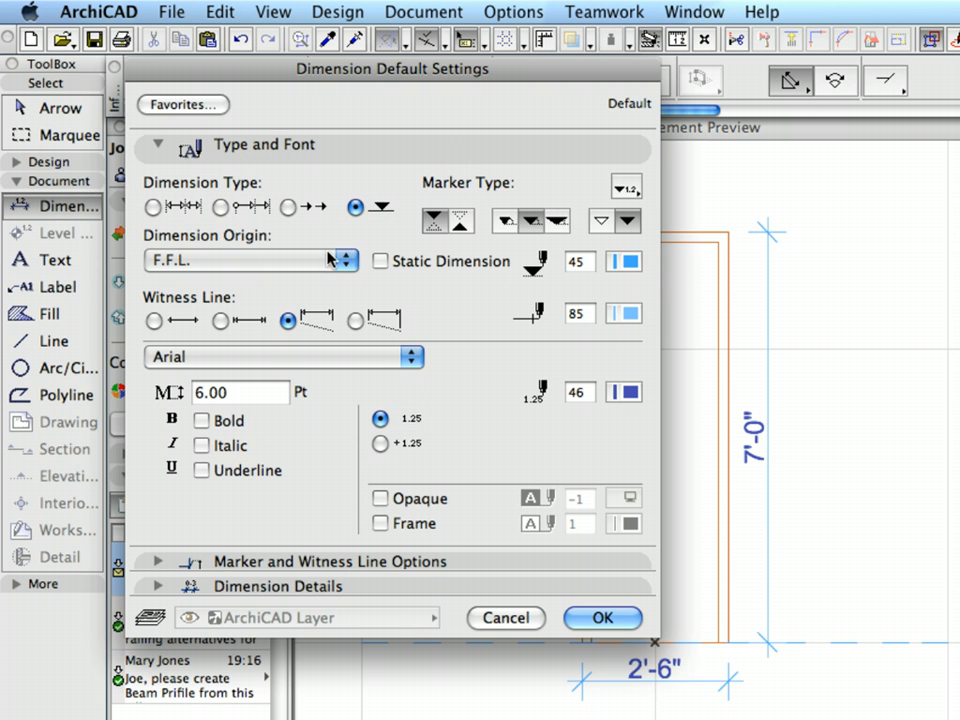
click(330, 259)
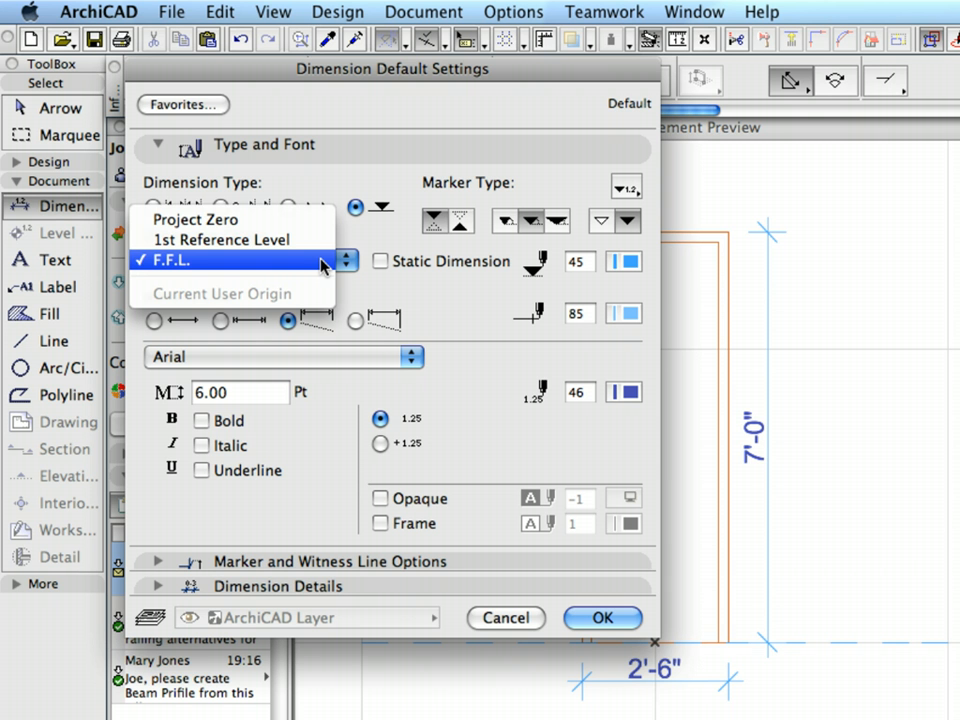
click(323, 262)
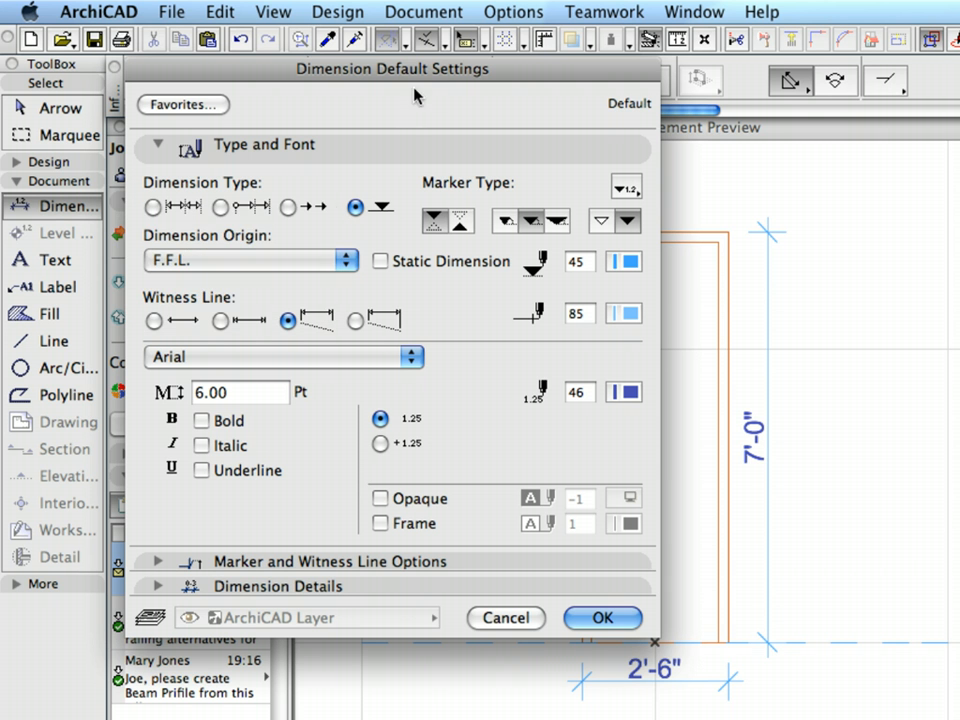
click(404, 146)
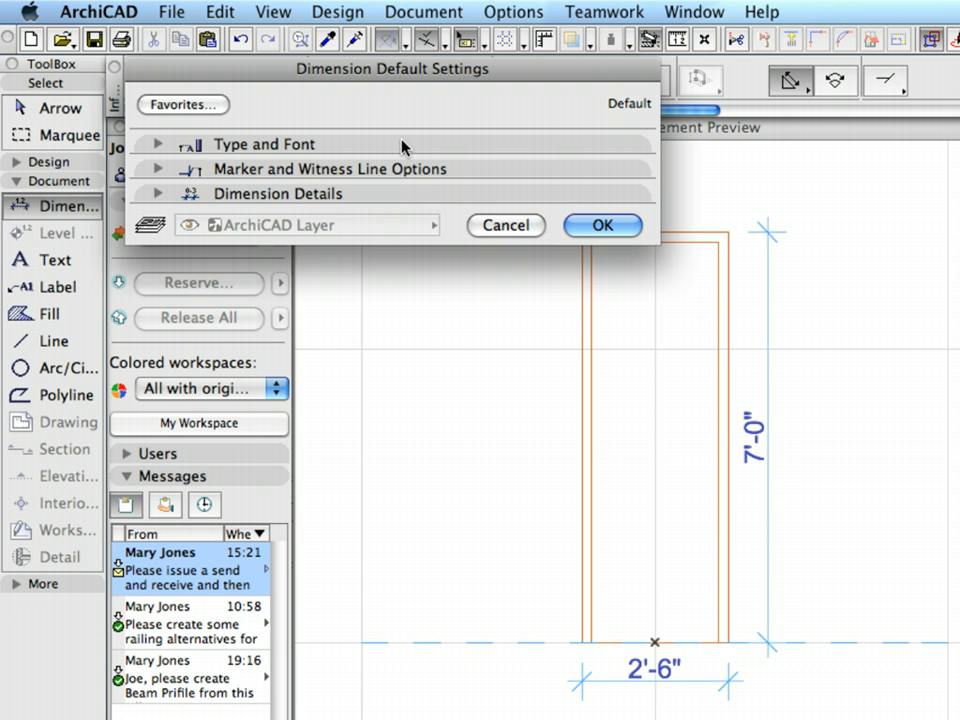
click(603, 225)
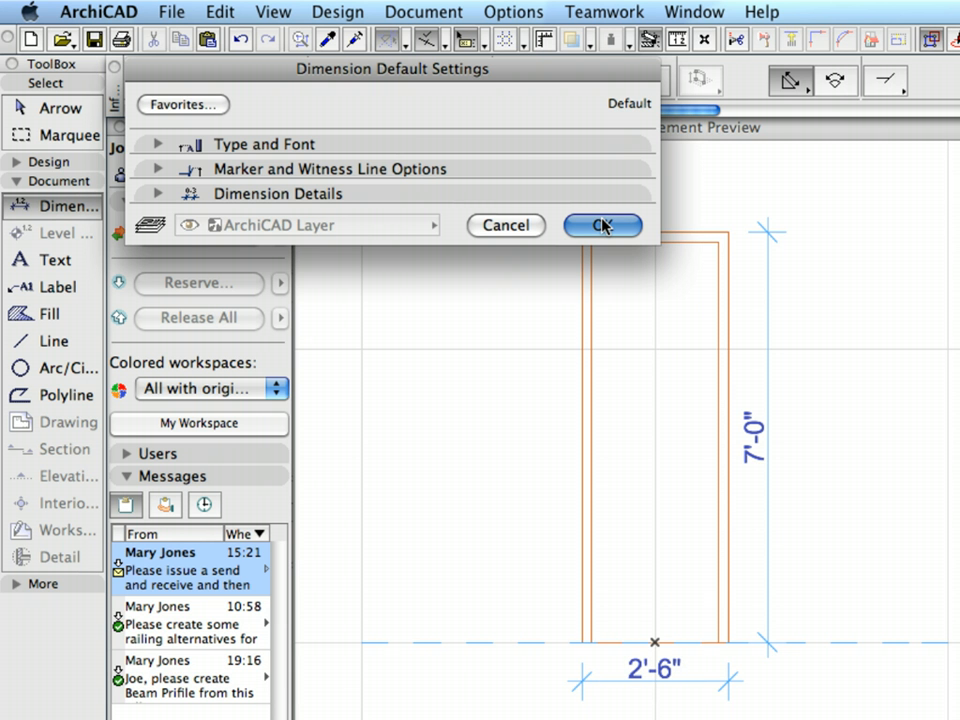
Place elevation dimensions at the base and top of the door's right jamb, just outside its height dimension, and confirm the annotation
click(603, 225)
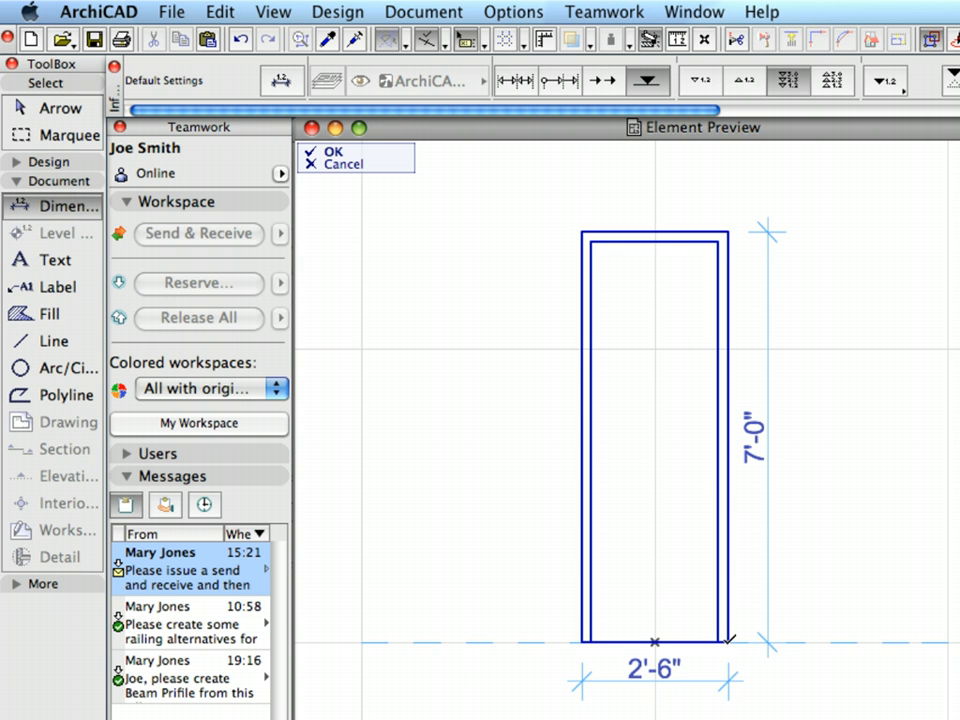
mouse_move(729, 641)
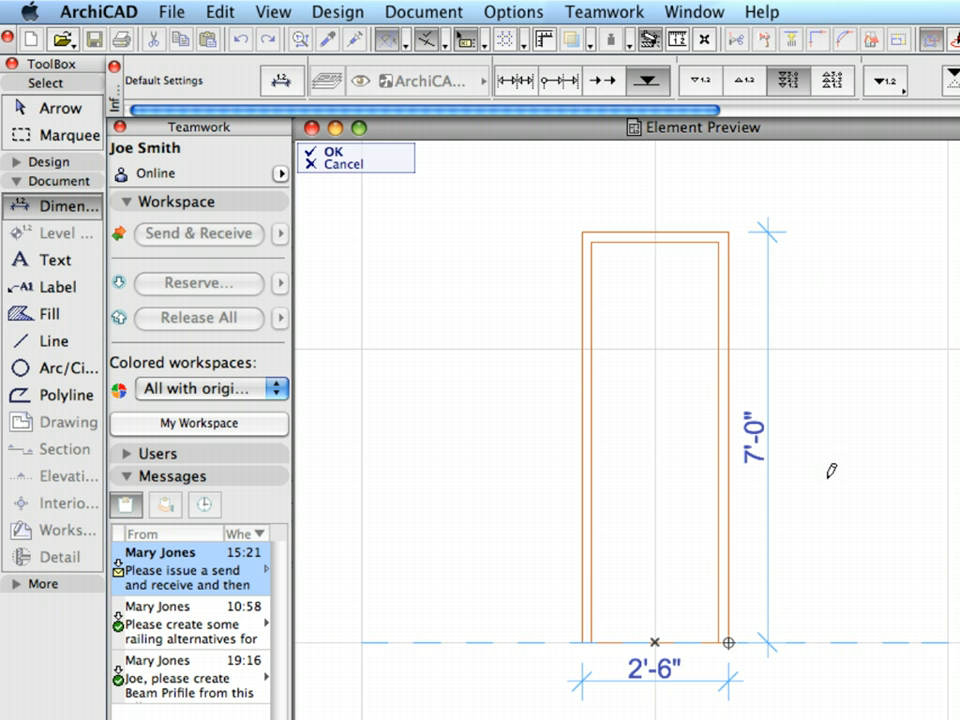
click(729, 230)
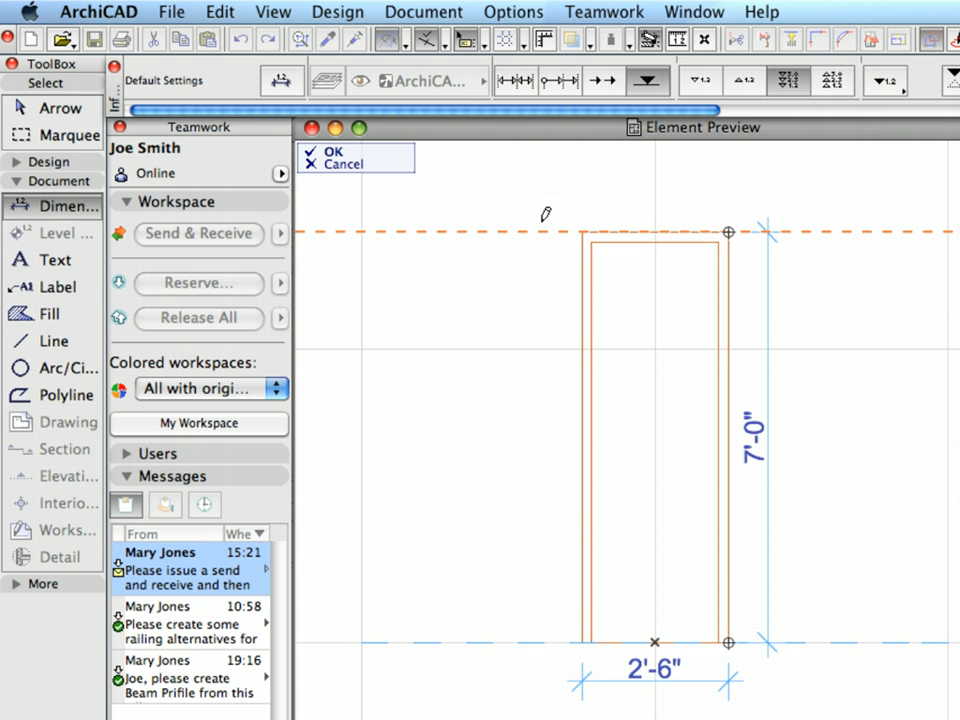
right_click(475, 191)
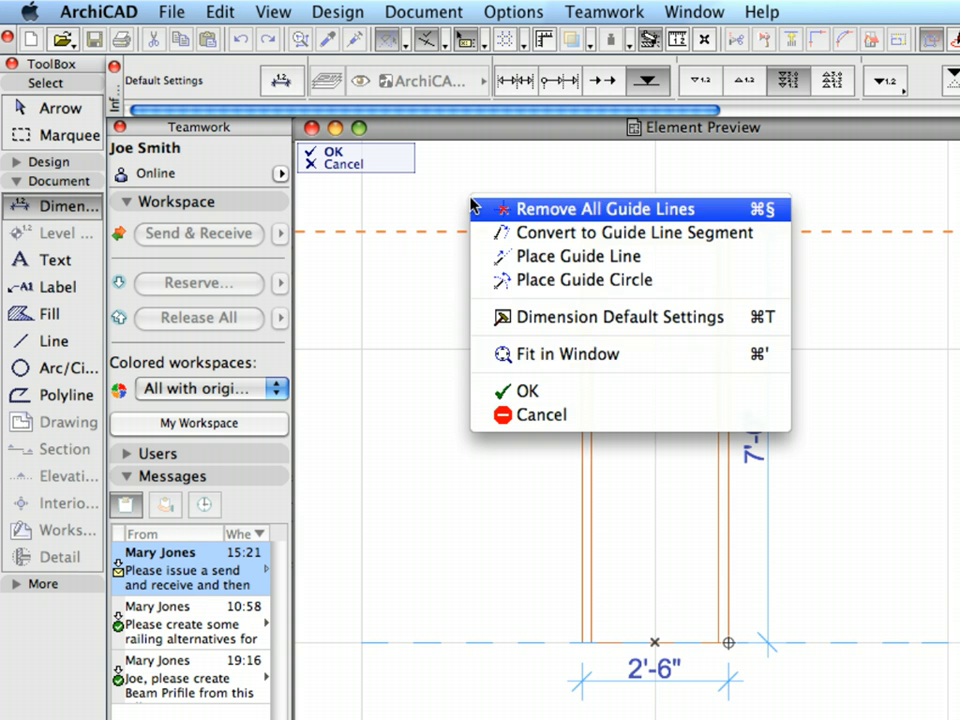
click(570, 390)
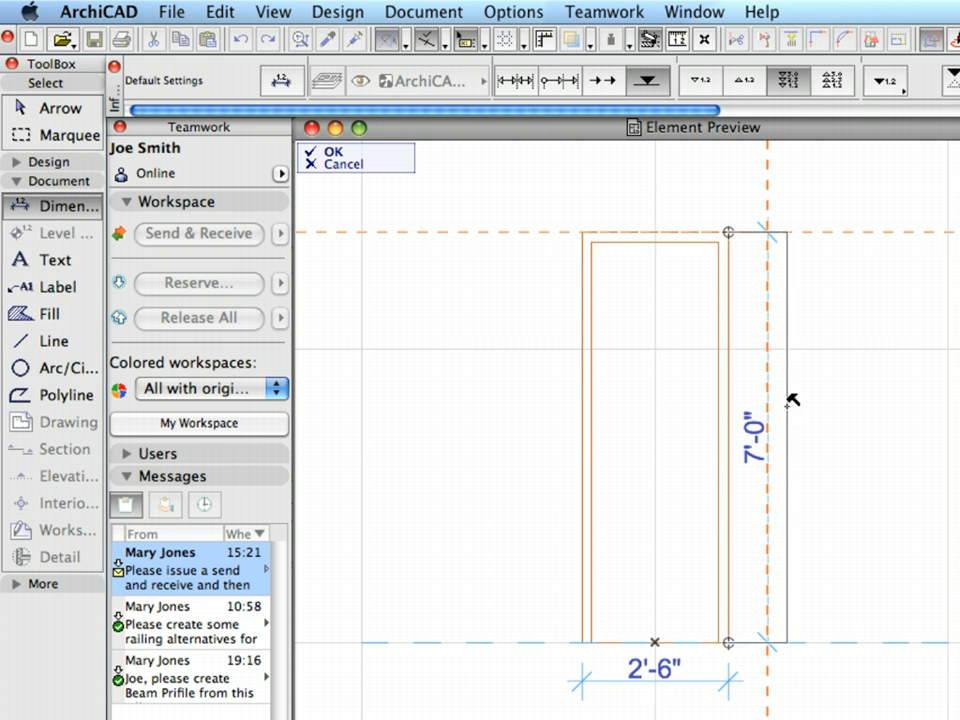
click(791, 400)
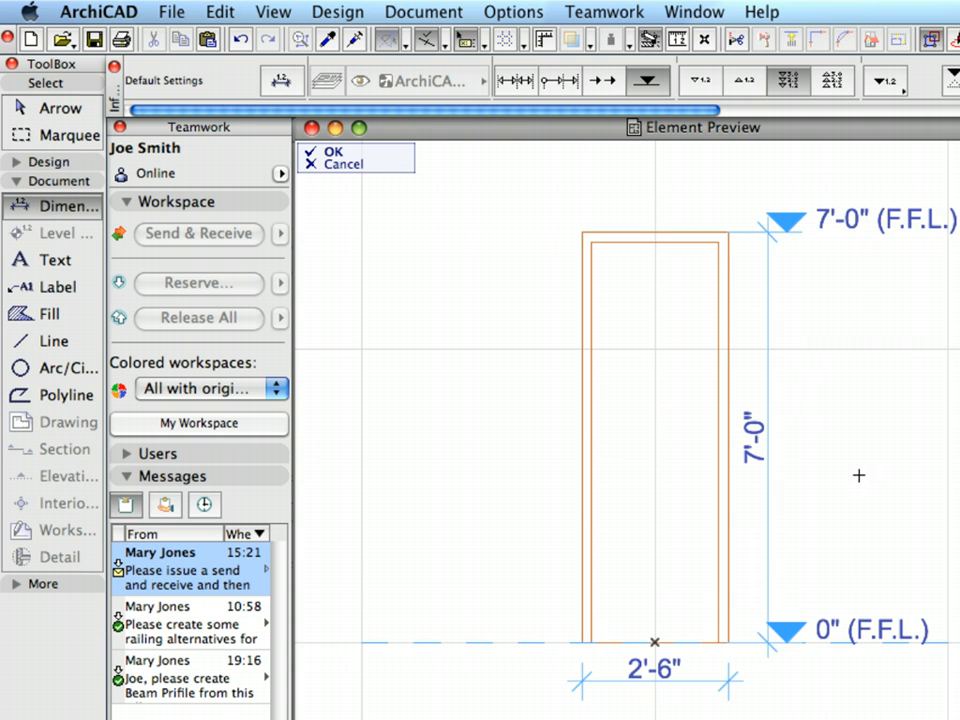
click(330, 151)
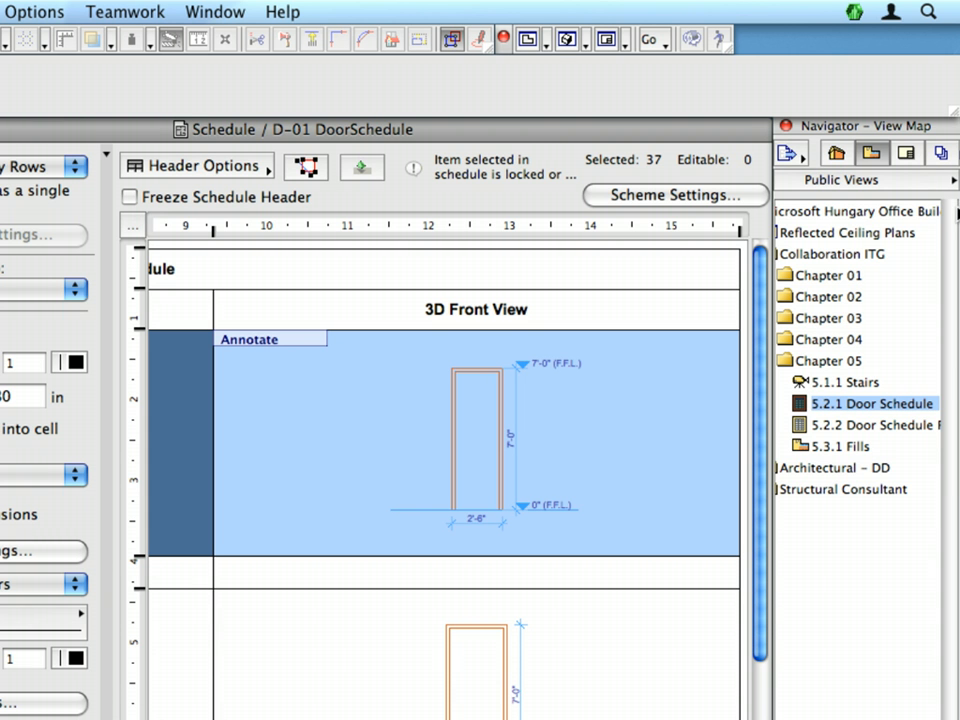
Examine the 3D Front View previews in the 5.2.2 Door Schedule view, and return to the 5.2.1 Door Schedule view
double_click(926, 425)
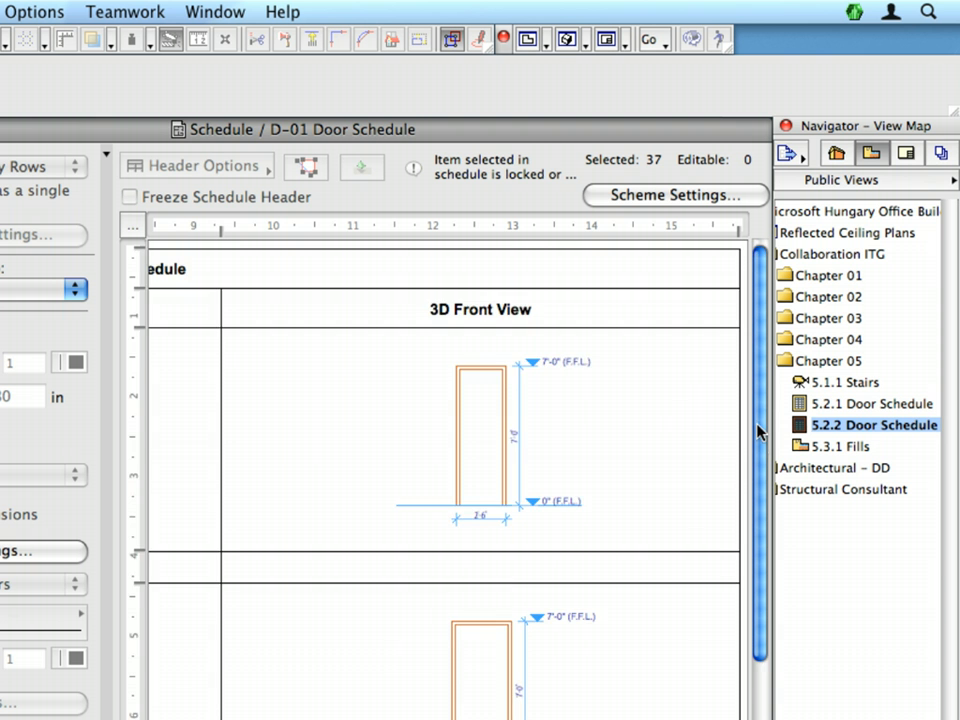
mouse_move(759, 422)
mouse_down()
mouse_move(757, 477)
mouse_move(763, 407)
mouse_up()
double_click(851, 403)
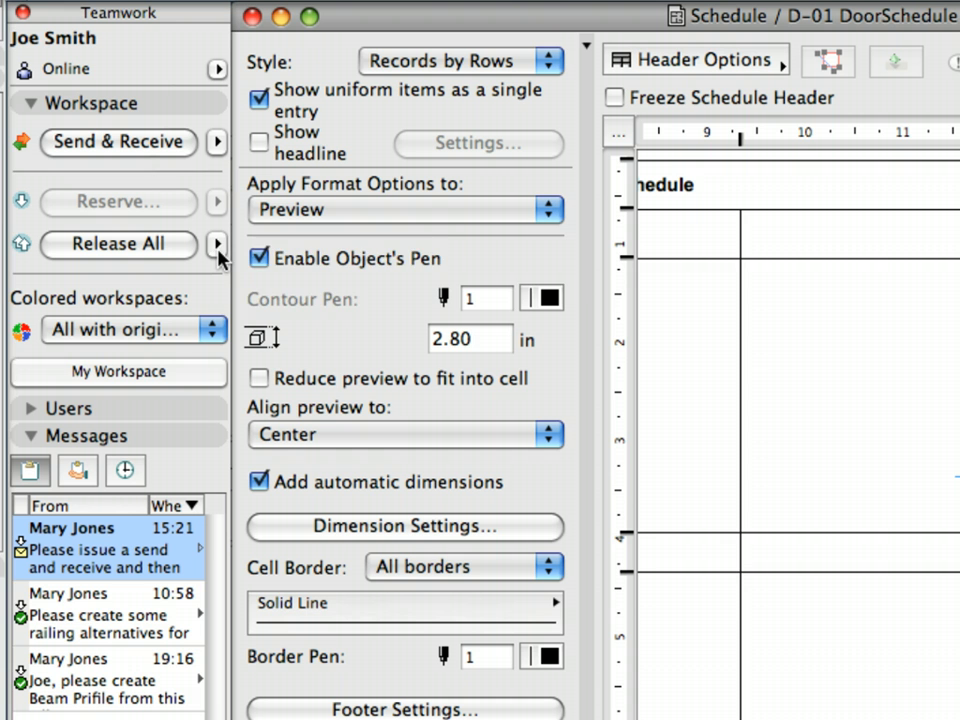
Send all changes and release all reserved data with the comment "Annotation done!", notifying the teammate with the Receive Changes action
click(218, 250)
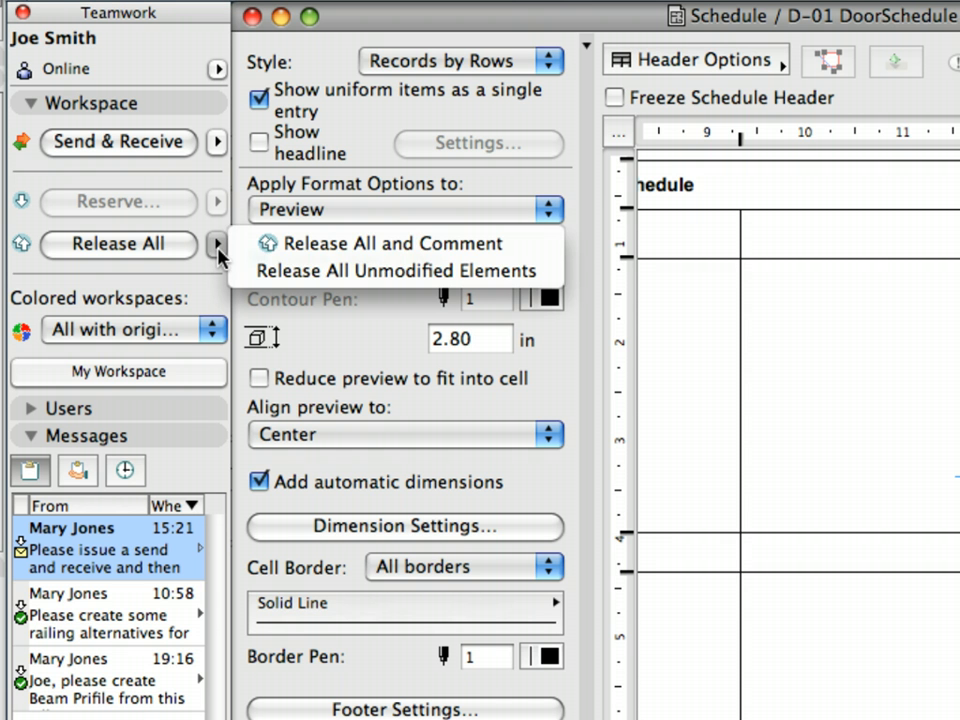
click(308, 246)
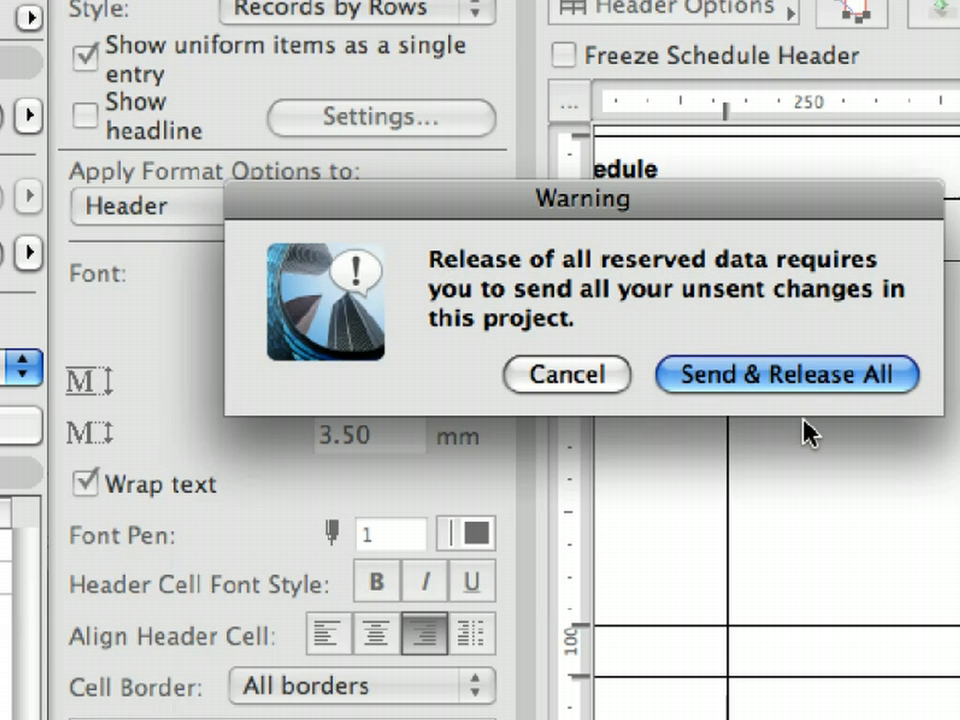
click(838, 376)
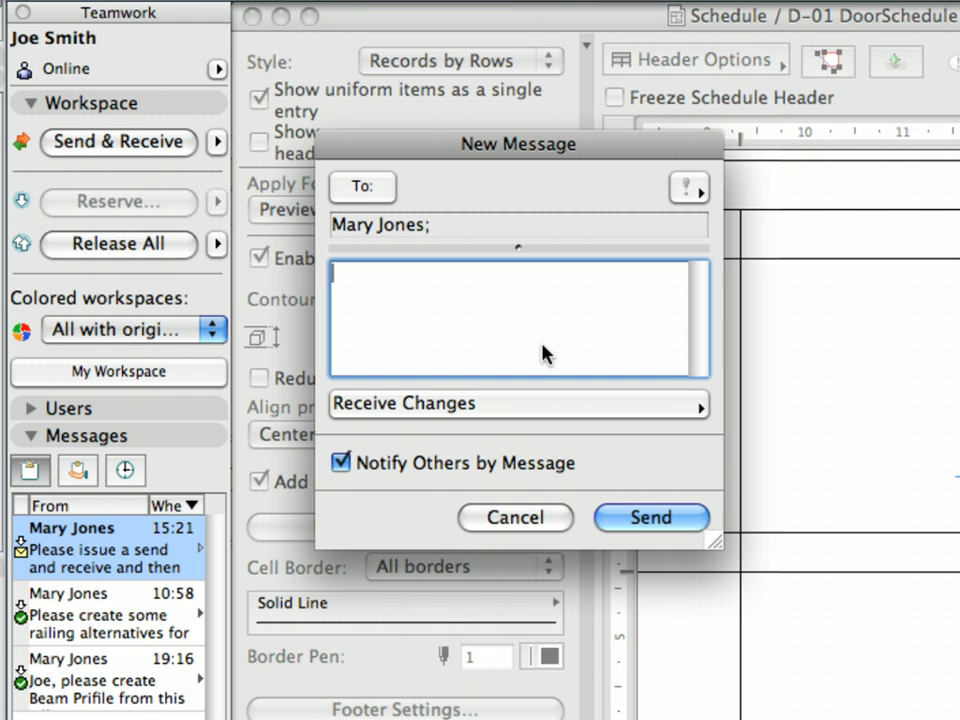
text(Annotation)
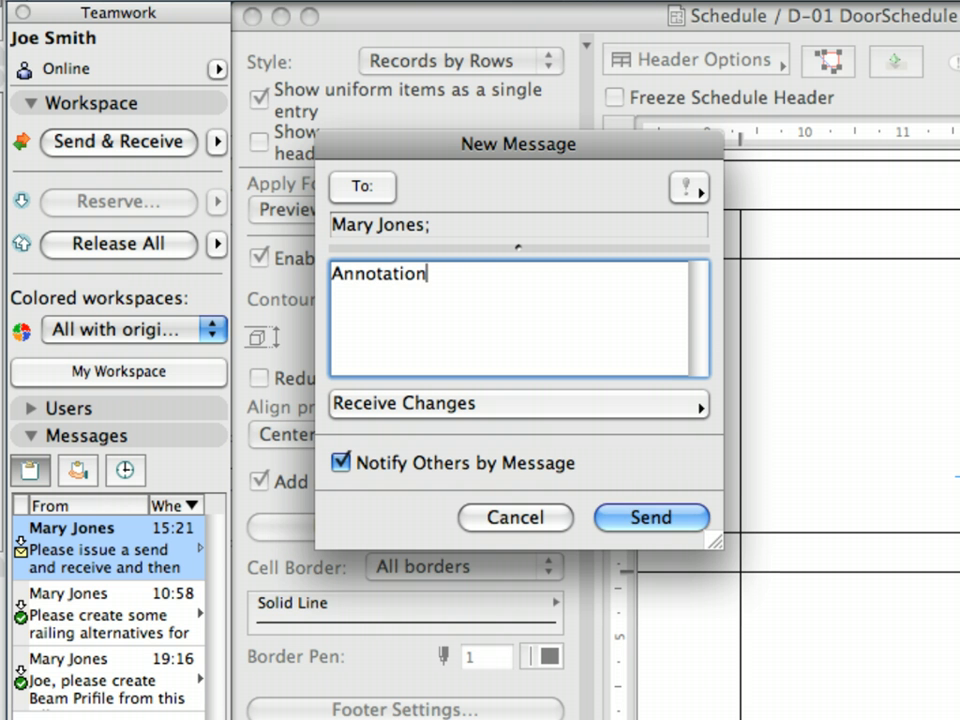
text( done!)
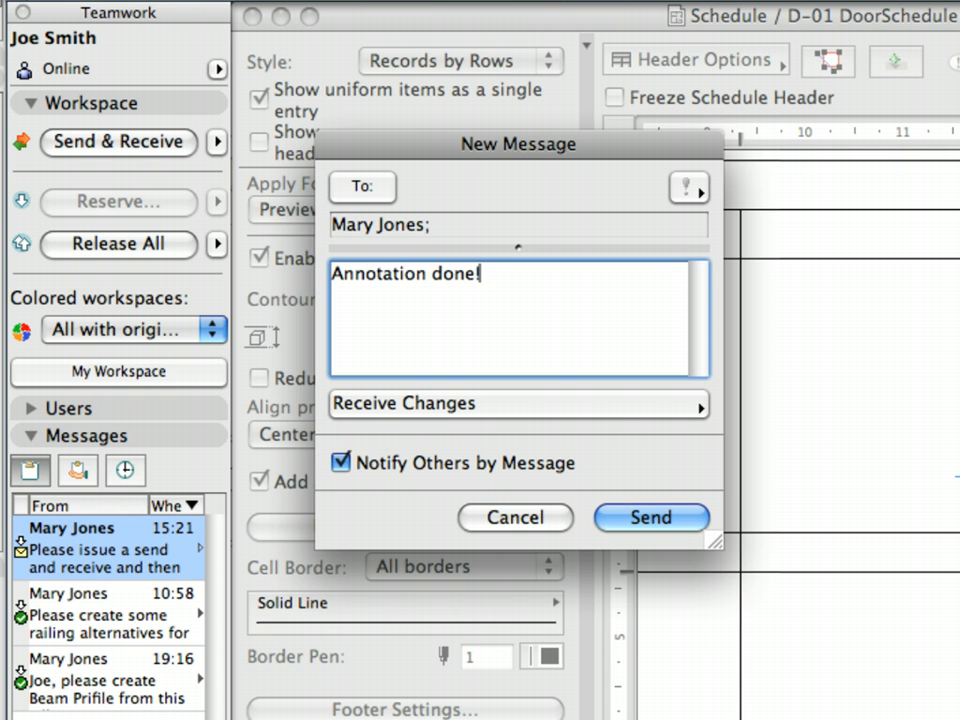
click(650, 519)
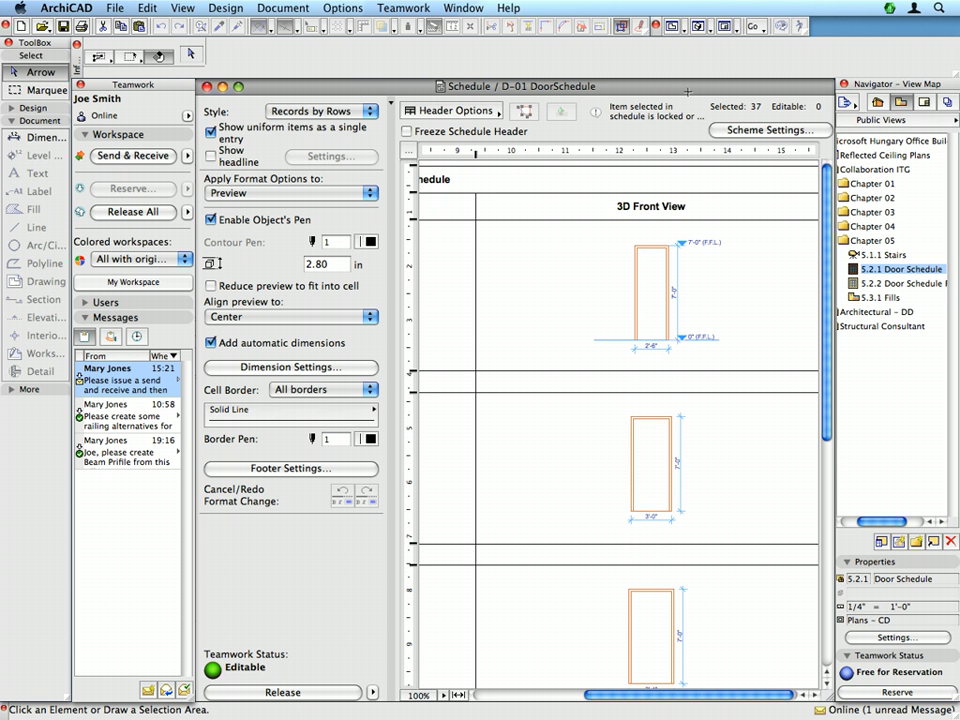